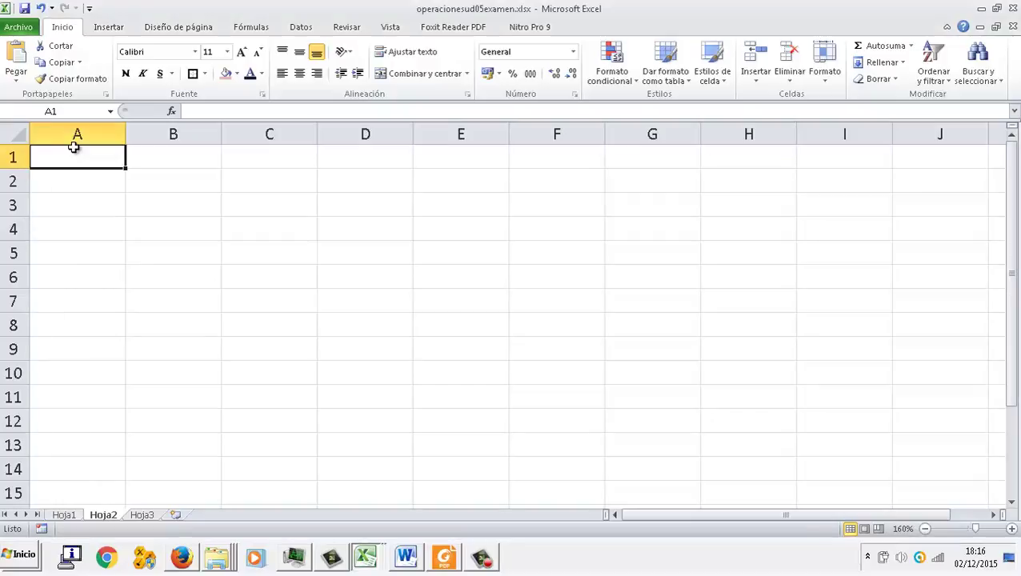
# Enter the headings Apellidos and Nombre in cells A1 and B1
pyautogui.write('T')
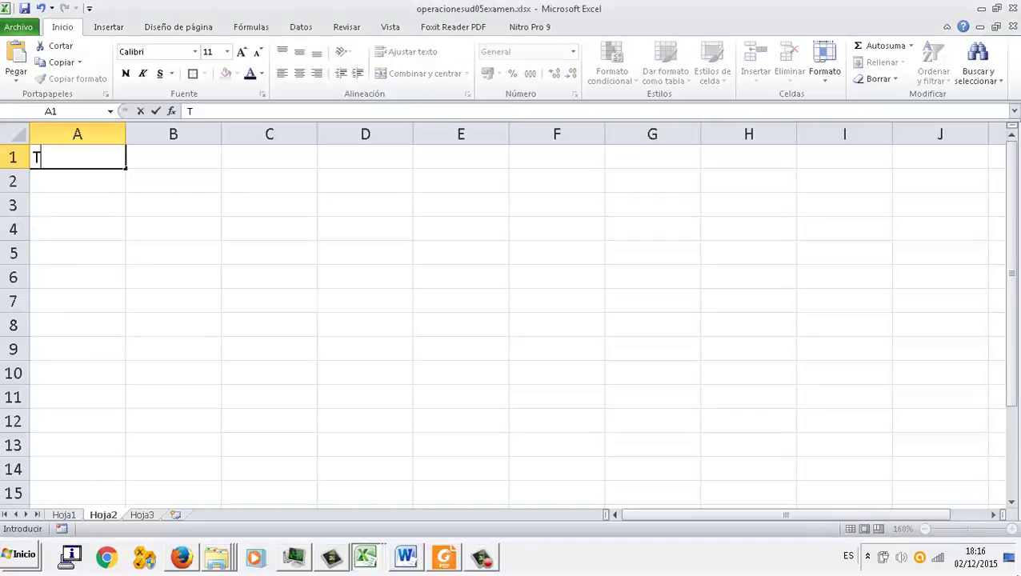
pyautogui.write('rabajador')
pyautogui.press('Return')
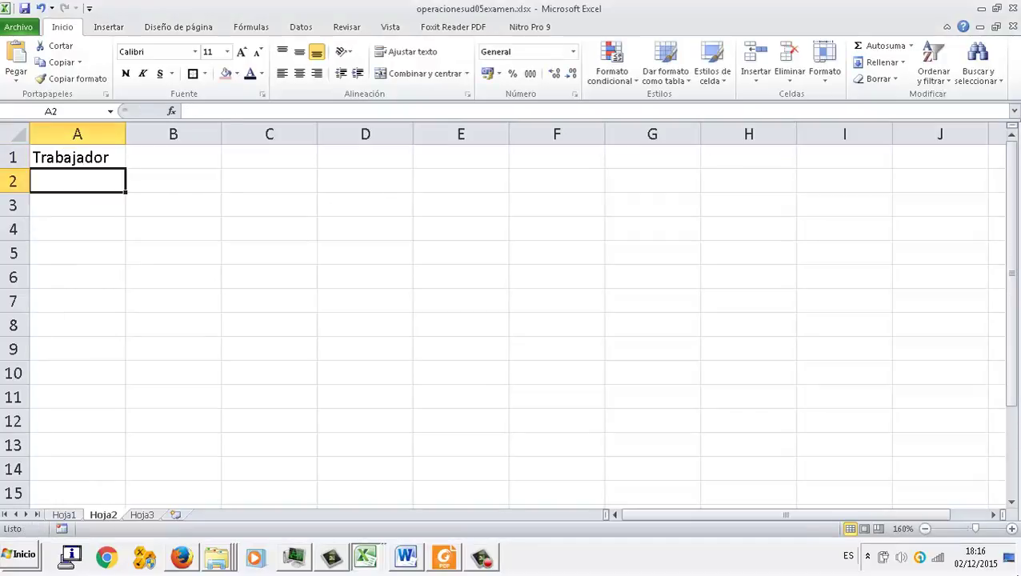
pyautogui.click(77, 157)
pyautogui.write('Ae')
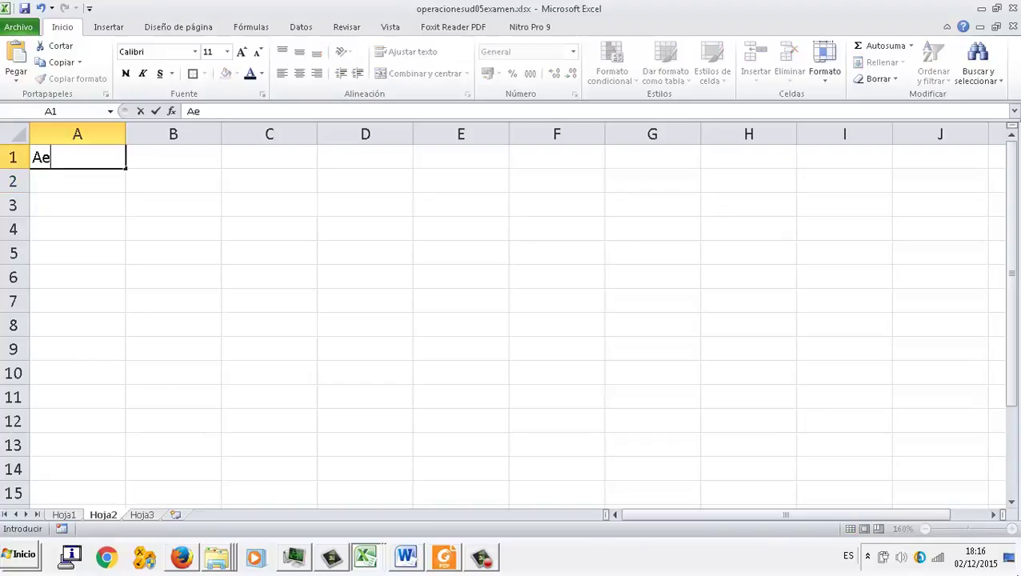
pyautogui.write('pellidos')
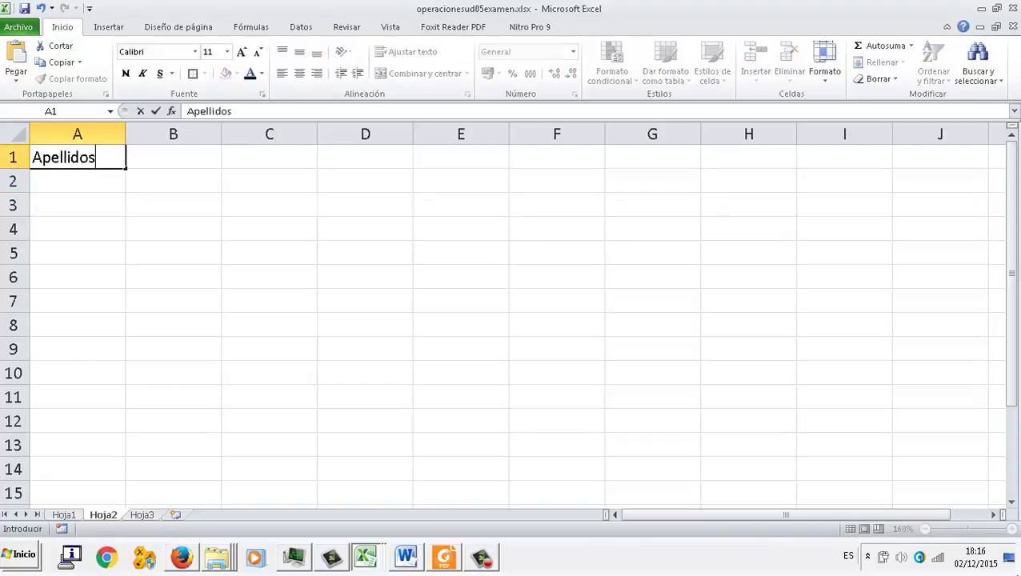
pyautogui.press('Tab')
pyautogui.write('NOmbre')
pyautogui.press('Return')
# Enter the first two workers' surnames and first names in rows 2 and 3
pyautogui.click(77, 181)
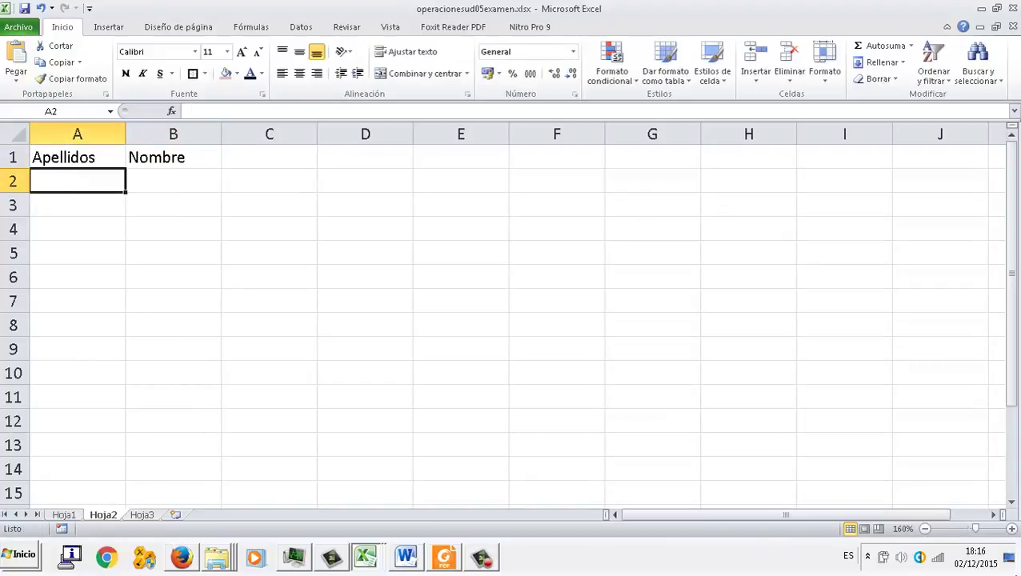
pyautogui.write('Parker')
pyautogui.press('Tab')
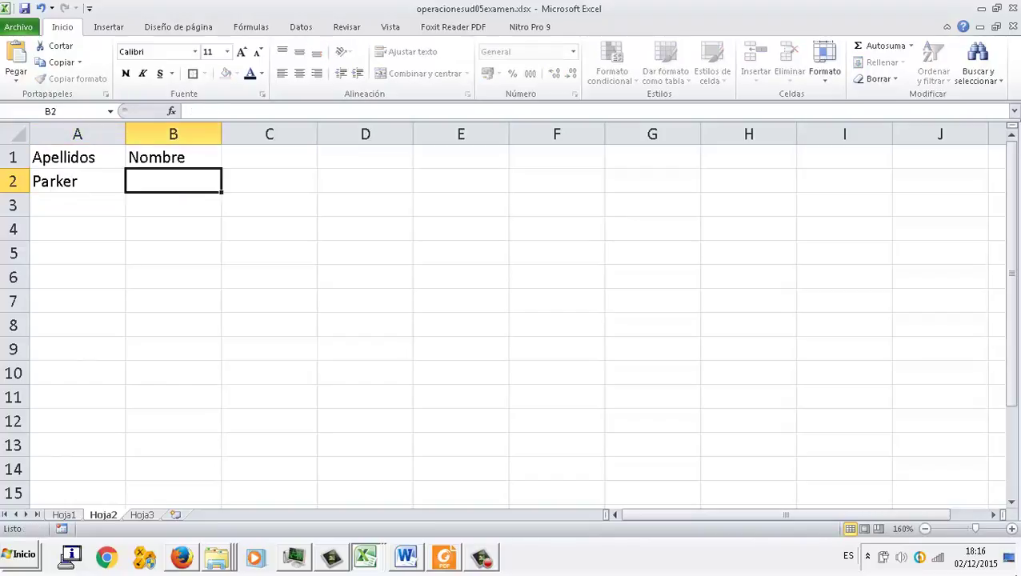
pyautogui.write('Peter')
pyautogui.press('Return')
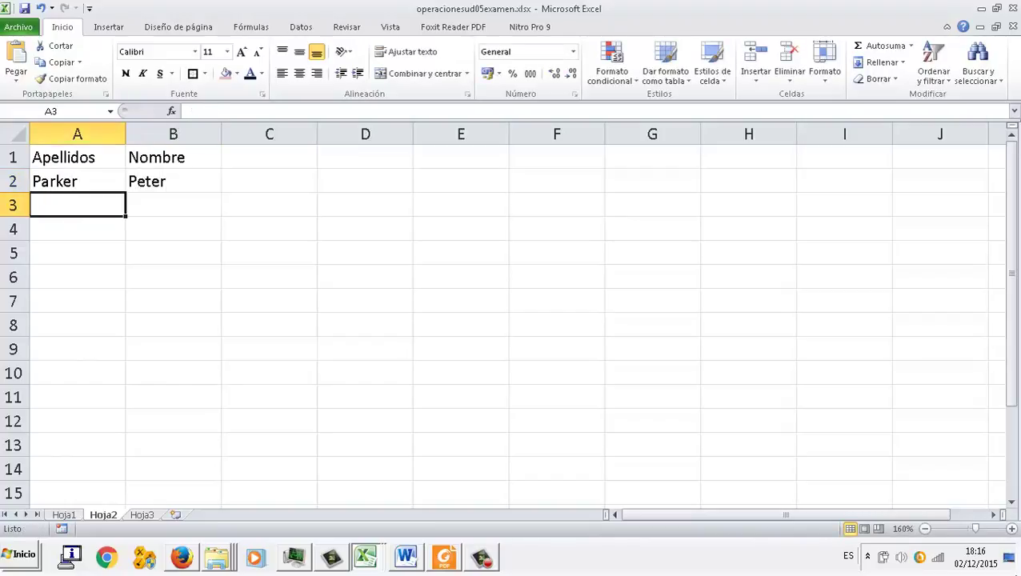
pyautogui.write('Banner')
pyautogui.press('Tab')
pyautogui.write('Bruce')
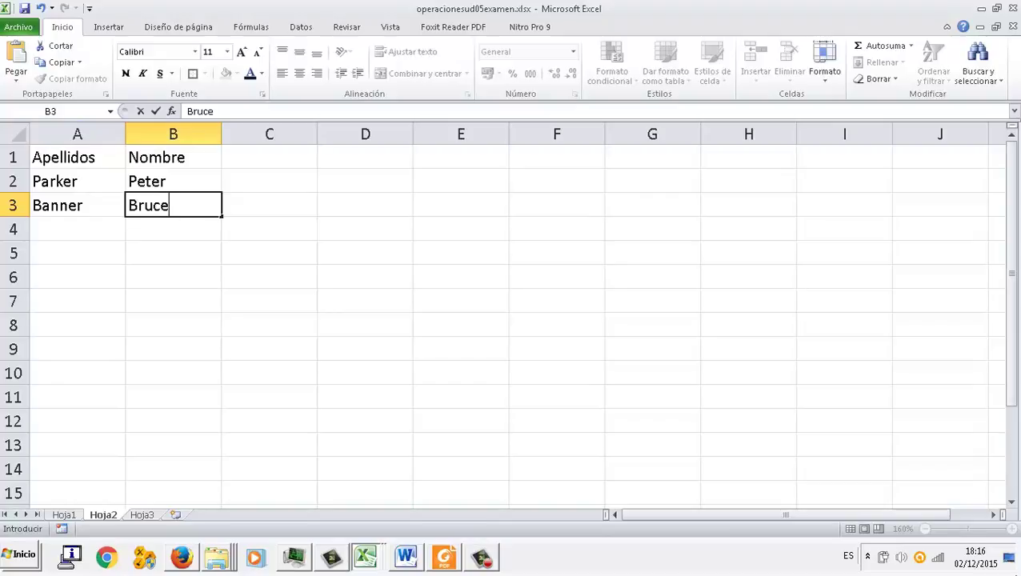
pyautogui.press('Return')
# Enter the third and fourth workers' surnames and first names in rows 4 and 5
pyautogui.write('Way')
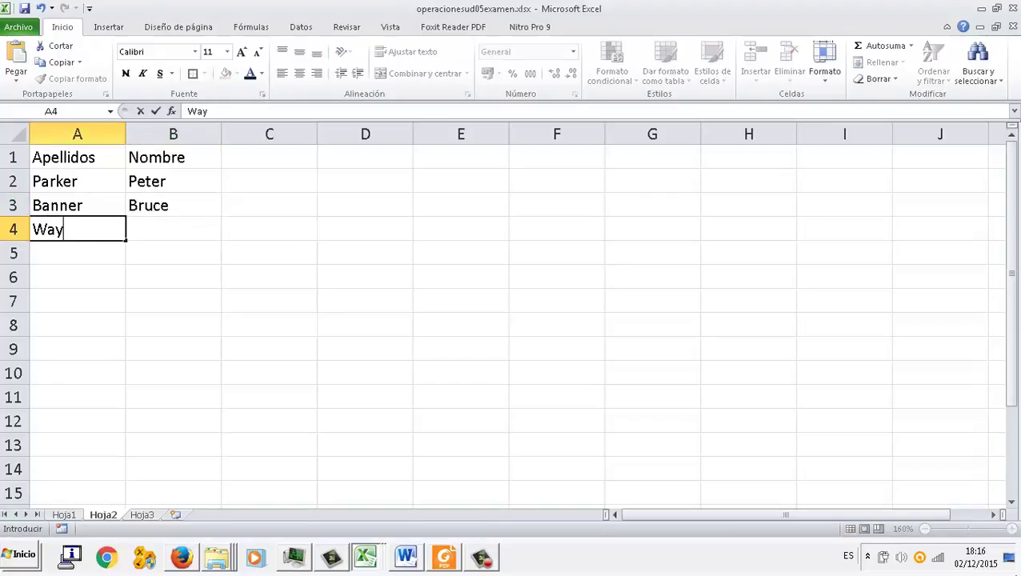
pyautogui.write('jne')
pyautogui.press('BackSpace')
pyautogui.press('BackSpace')
pyautogui.press('BackSpace')
pyautogui.write('mne')
pyautogui.press('BackSpace')
pyautogui.write('ne')
pyautogui.press('Tab')
pyautogui.write('Bru')
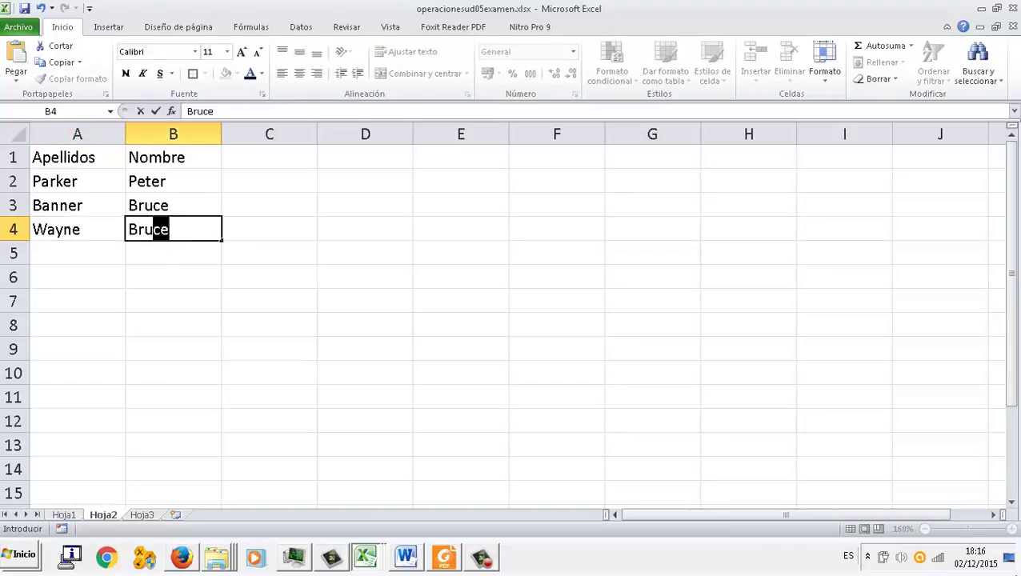
pyautogui.press('Return')
pyautogui.write('Kent')
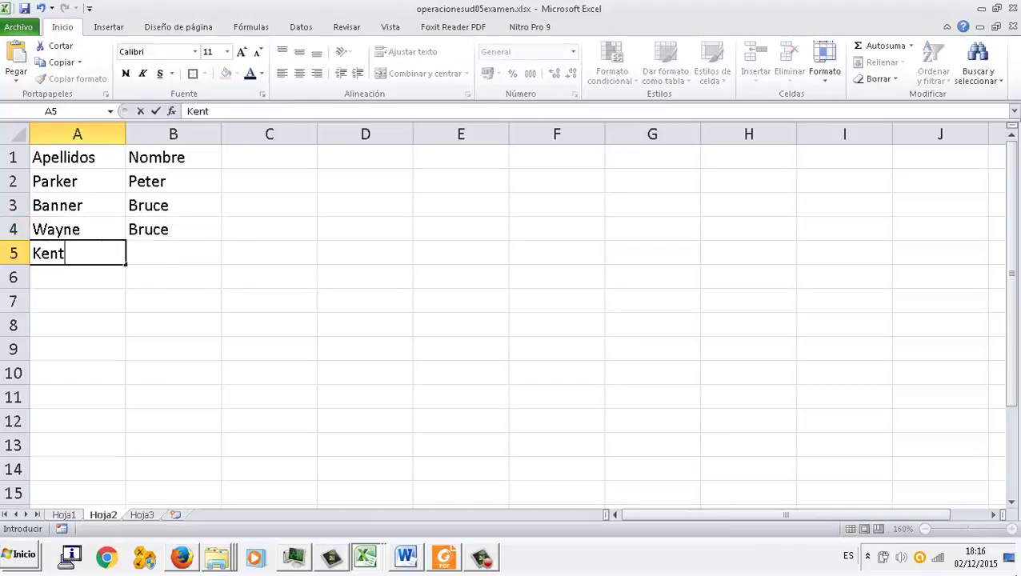
pyautogui.press('Tab')
pyautogui.write('Clark')
pyautogui.press('Tab')
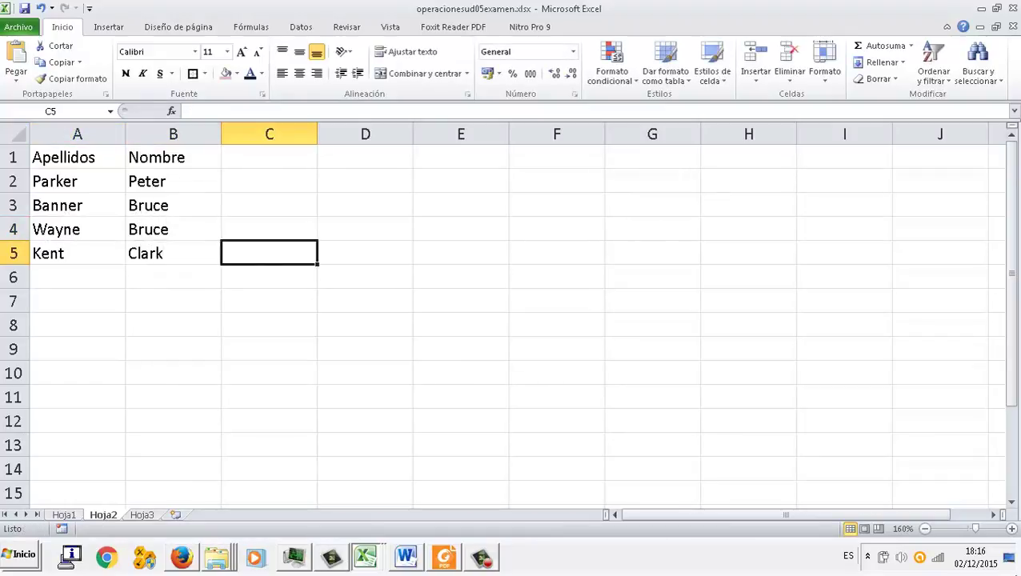
pyautogui.press('Up')
pyautogui.press('Up')
pyautogui.press('Up')
pyautogui.press('Up')
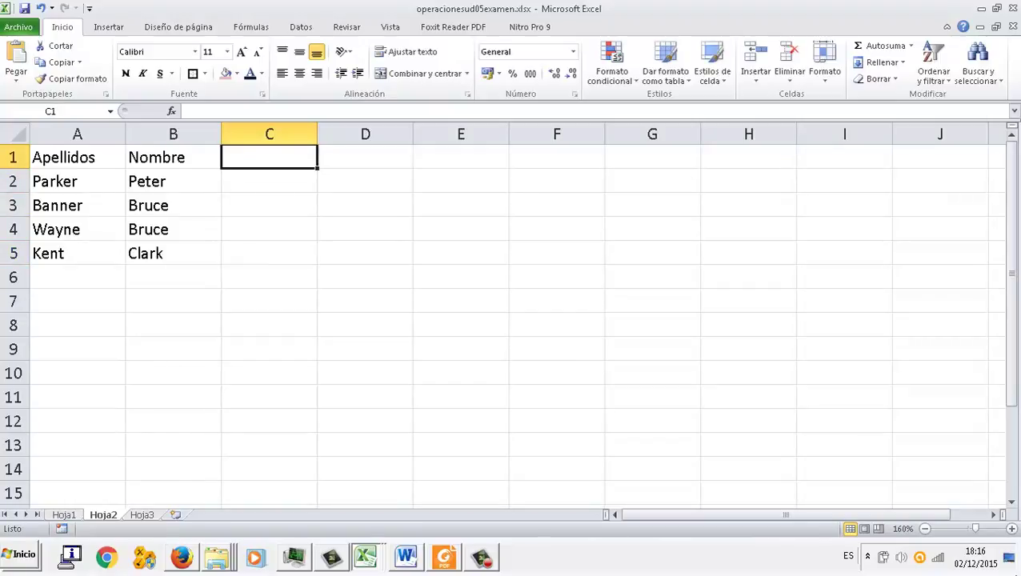
# Enter the Sueldo heading in C1 and salaries 2000, 2500, 1500, 3000 below it
pyautogui.write('Sueldo')
pyautogui.press('Return')
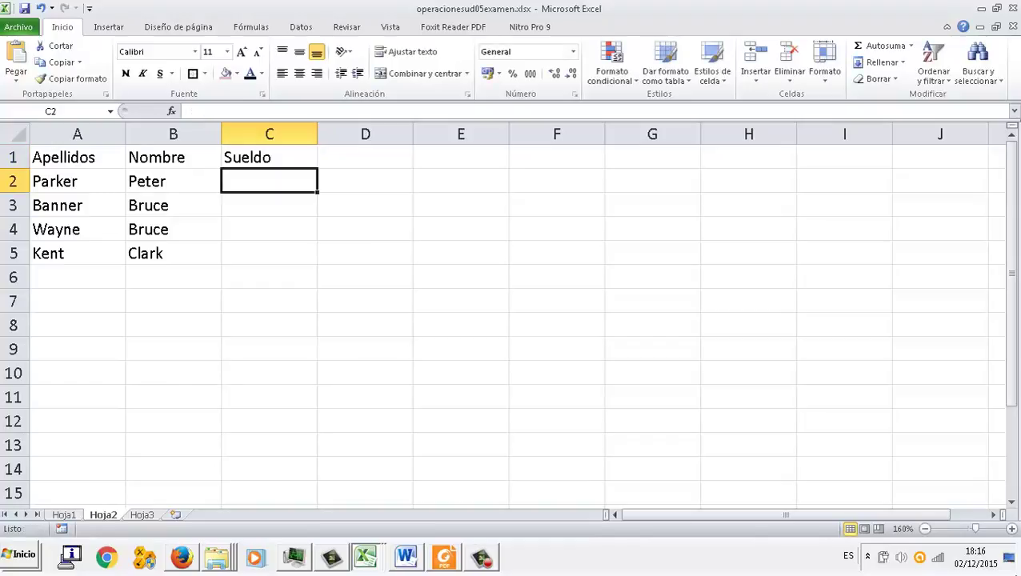
pyautogui.write('200')
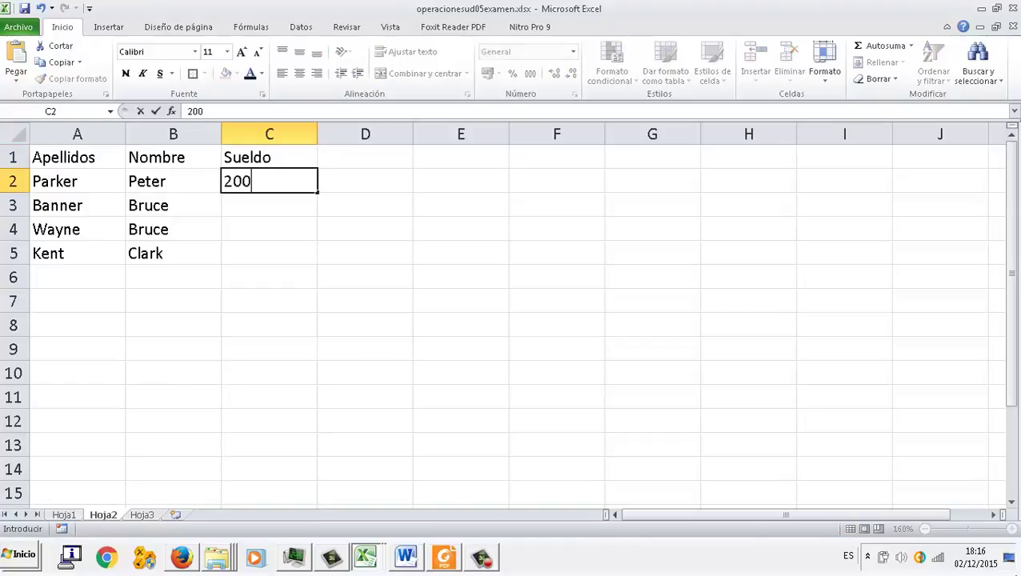
pyautogui.press('Return')
pyautogui.press('Up')
pyautogui.write('2000')
pyautogui.press('Return')
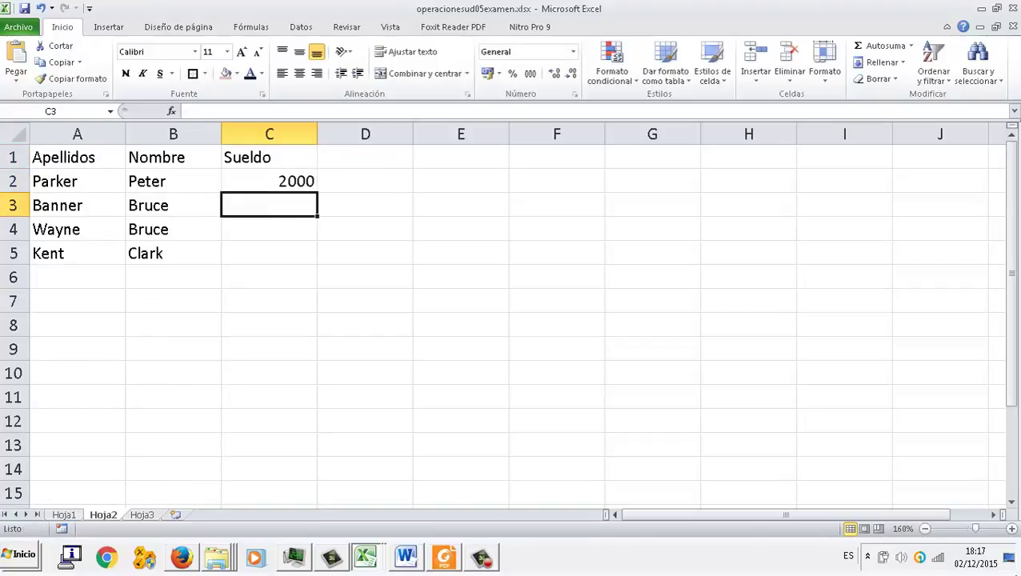
pyautogui.write('2500')
pyautogui.press('Return')
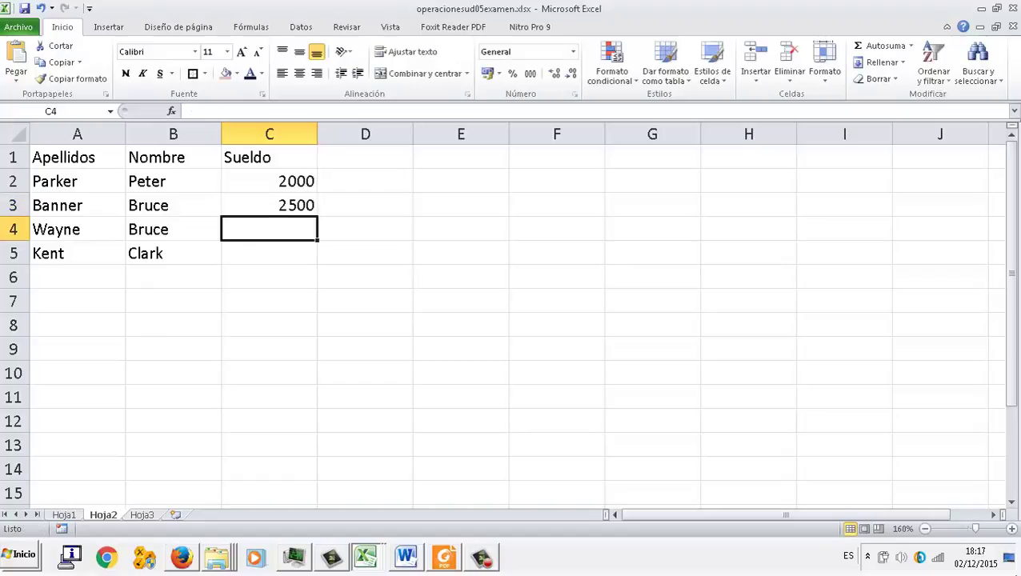
pyautogui.write('1500')
pyautogui.press('Return')
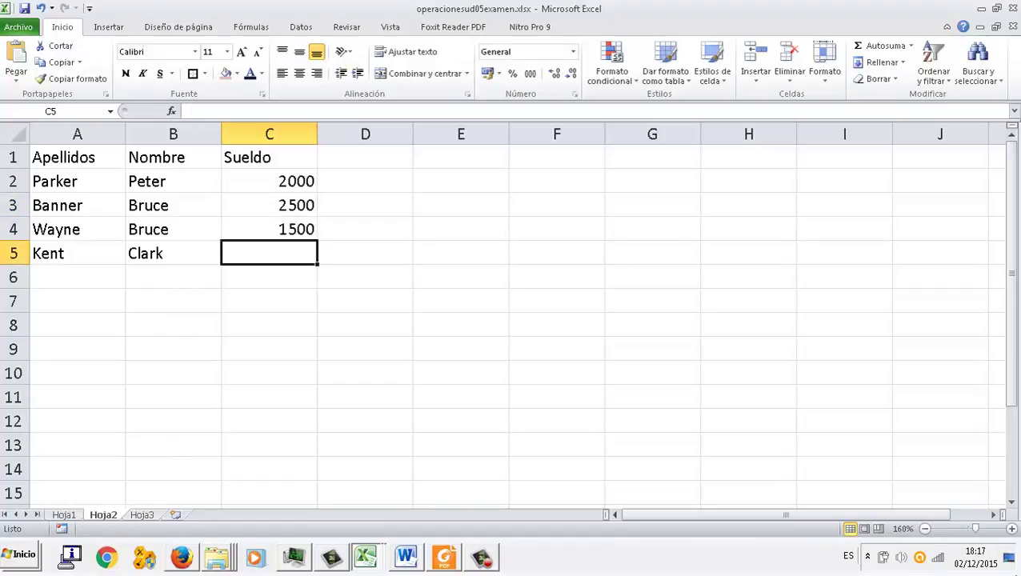
pyautogui.write('3000')
pyautogui.press('Return')
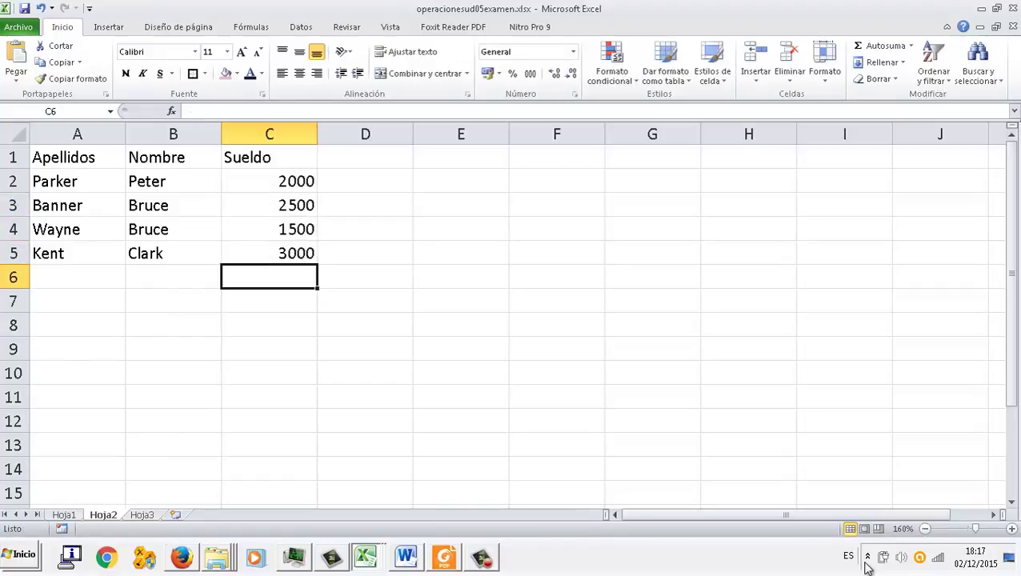
# Right-align the Sueldo heading and format C2:C5 as euro accounting amounts
pyautogui.click(293, 155)
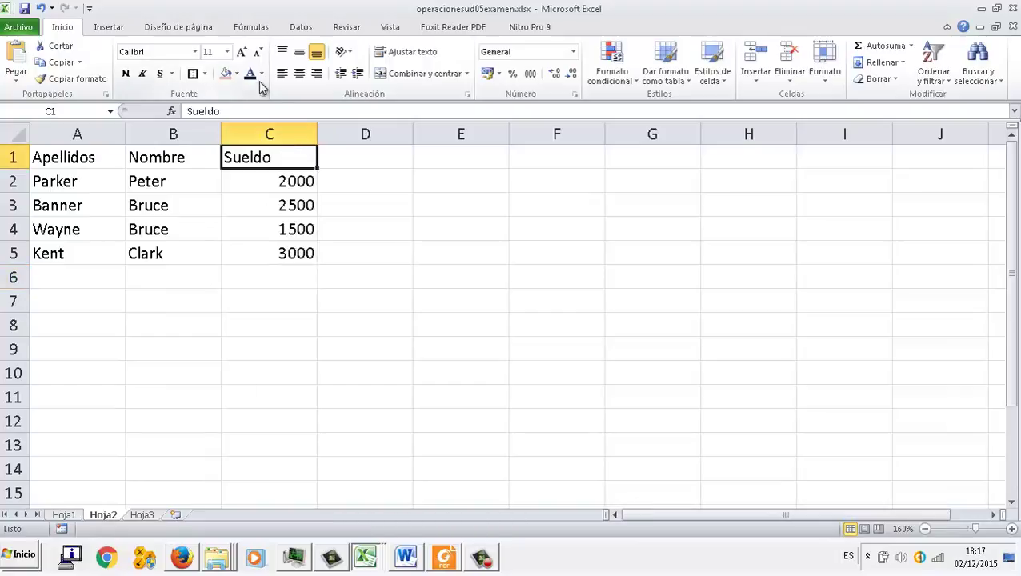
pyautogui.click(314, 73)
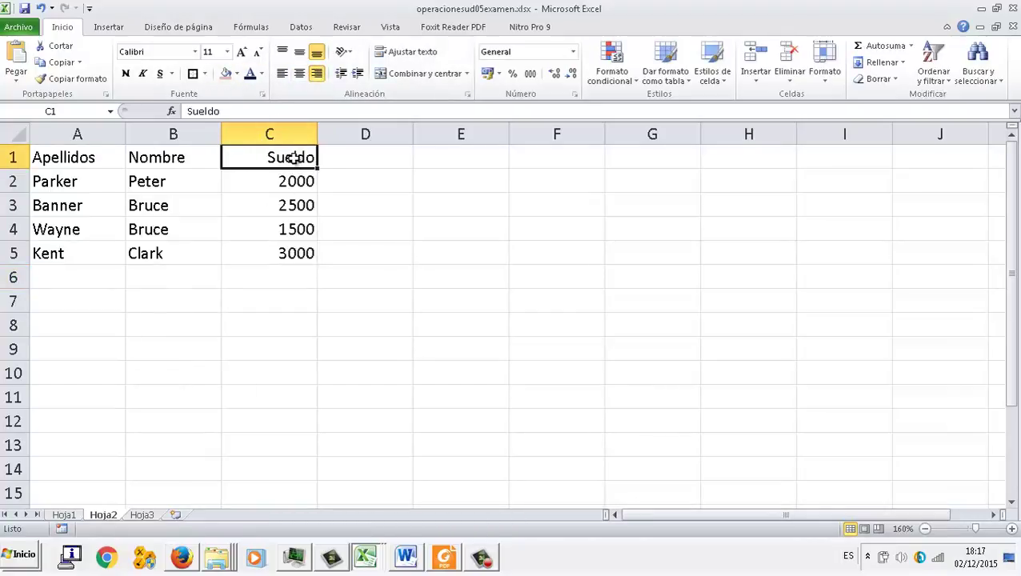
pyautogui.moveTo(293, 157)
pyautogui.mouseDown()
pyautogui.moveTo(295, 229)
pyautogui.moveTo(298, 183)
pyautogui.mouseUp()
pyautogui.click(295, 229)
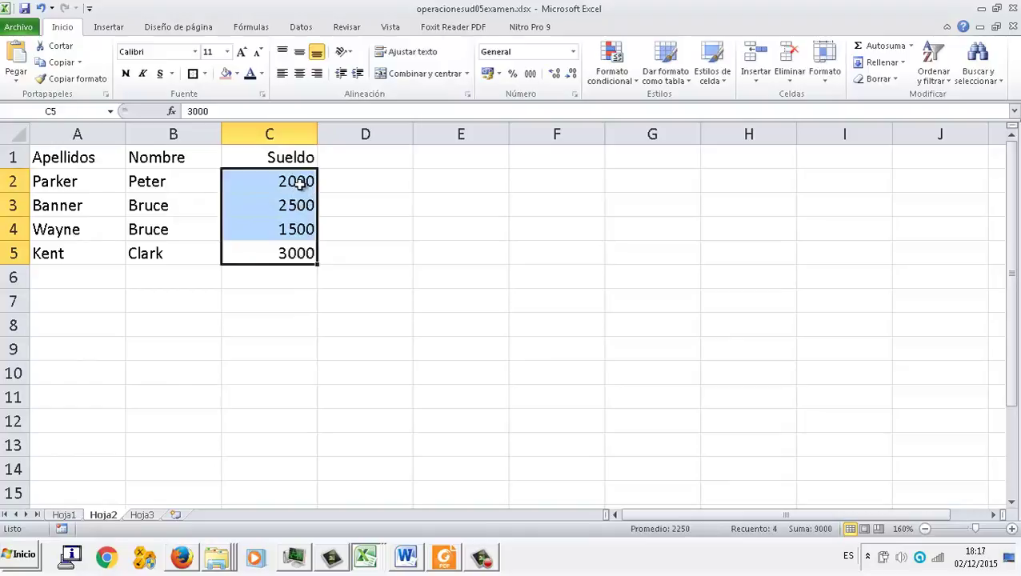
pyautogui.click(489, 74)
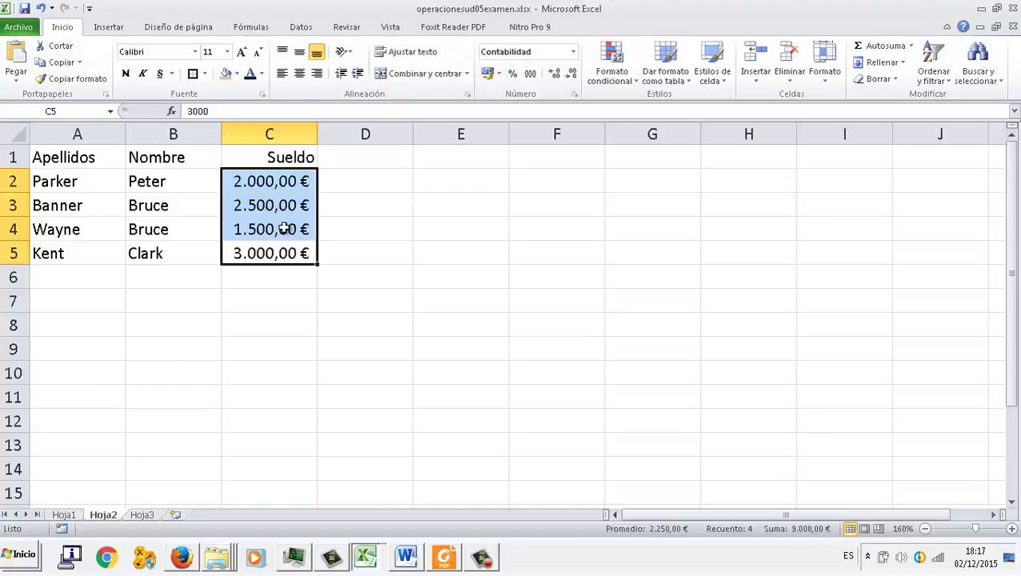
pyautogui.click(365, 159)
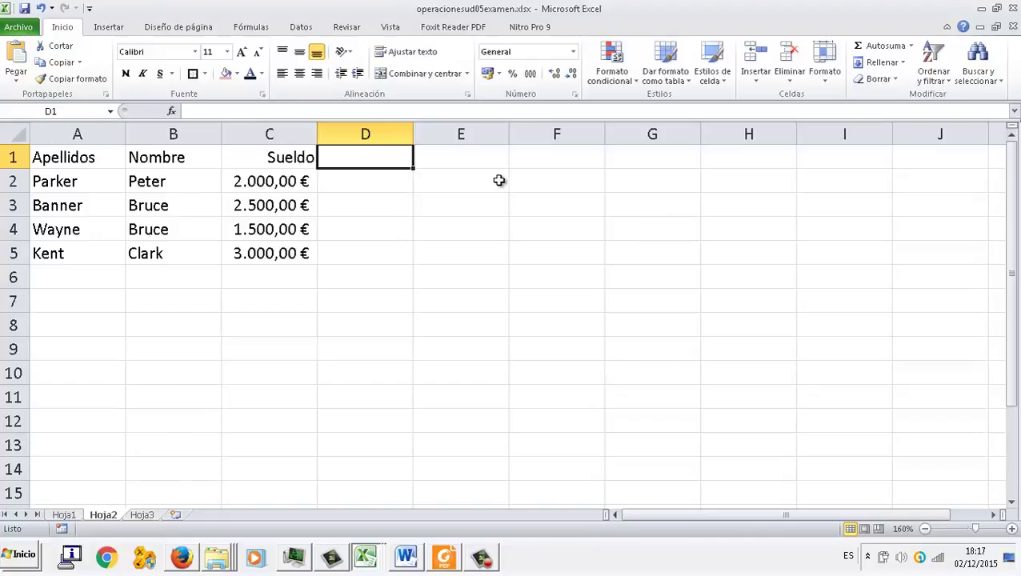
# Add the right-aligned heading Seguros in cell D1
pyautogui.write('S')
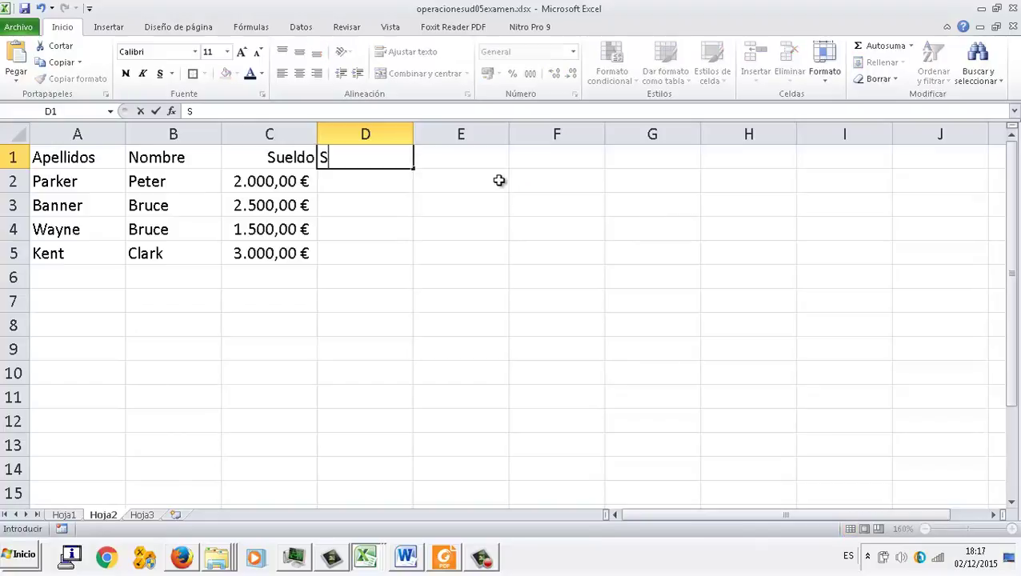
pyautogui.write('eguros')
pyautogui.press('Return')
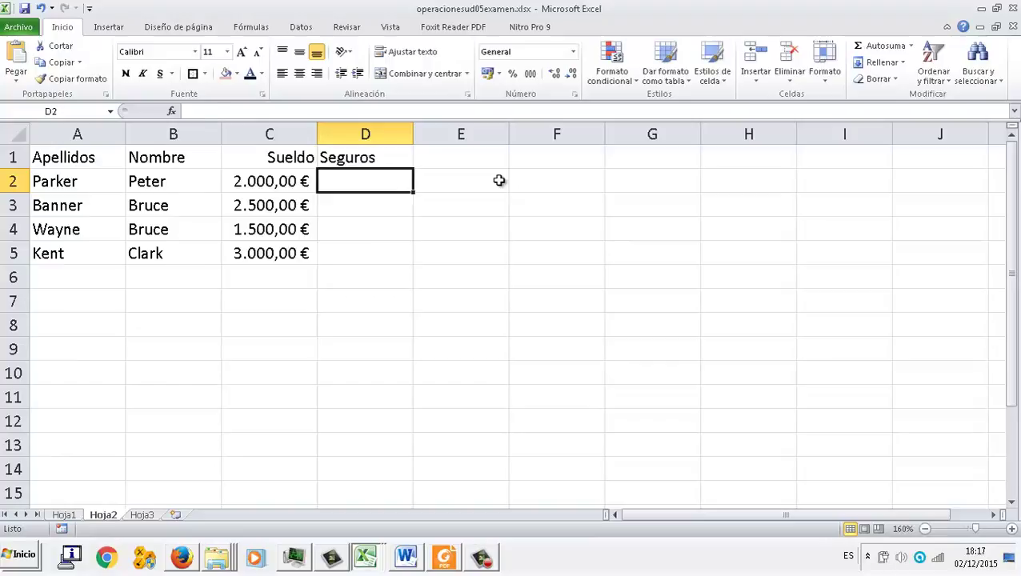
pyautogui.press('Up')
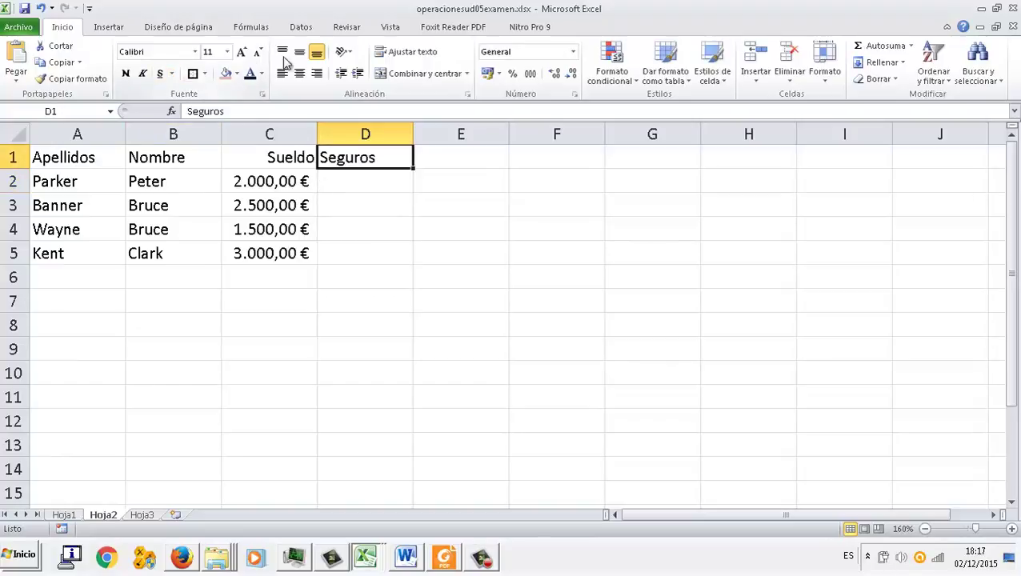
pyautogui.click(317, 72)
# Fill D2:D5 with =C2*0,15 to compute 15% insurance on each salary
pyautogui.click(359, 182)
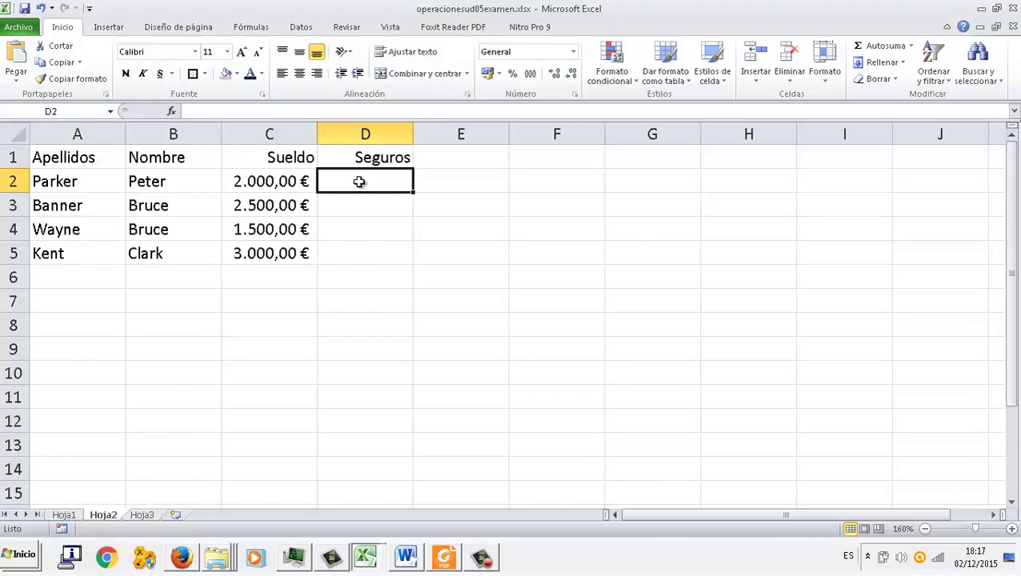
pyautogui.write('=')
pyautogui.click(275, 178)
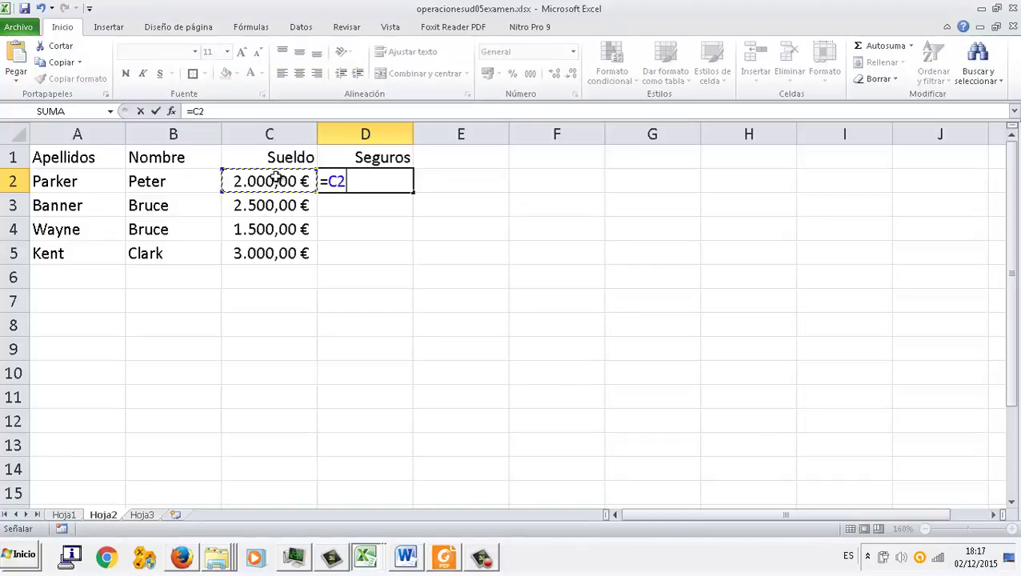
pyautogui.write('*')
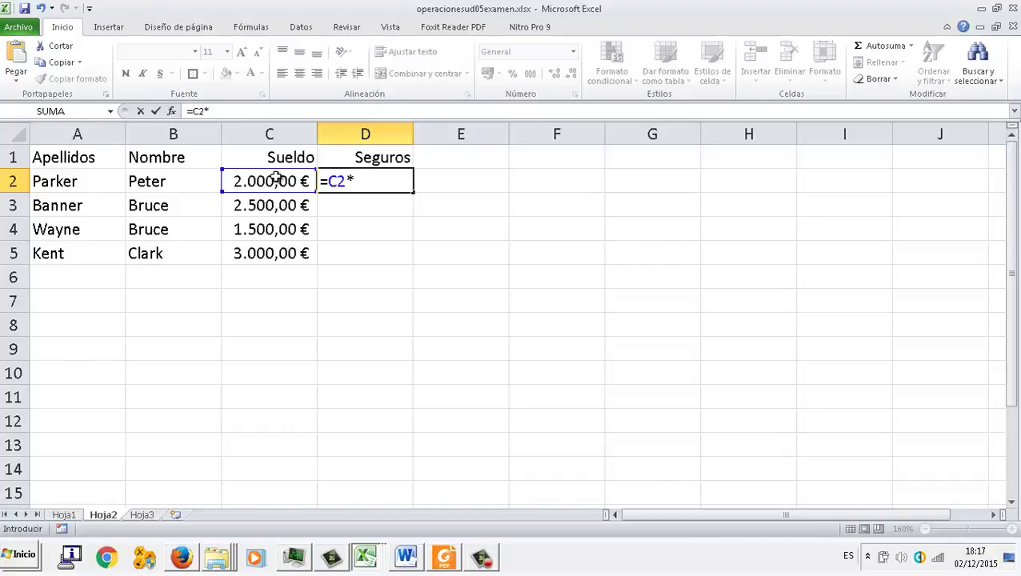
pyautogui.write('0,')
pyautogui.write('15')
pyautogui.press('Return')
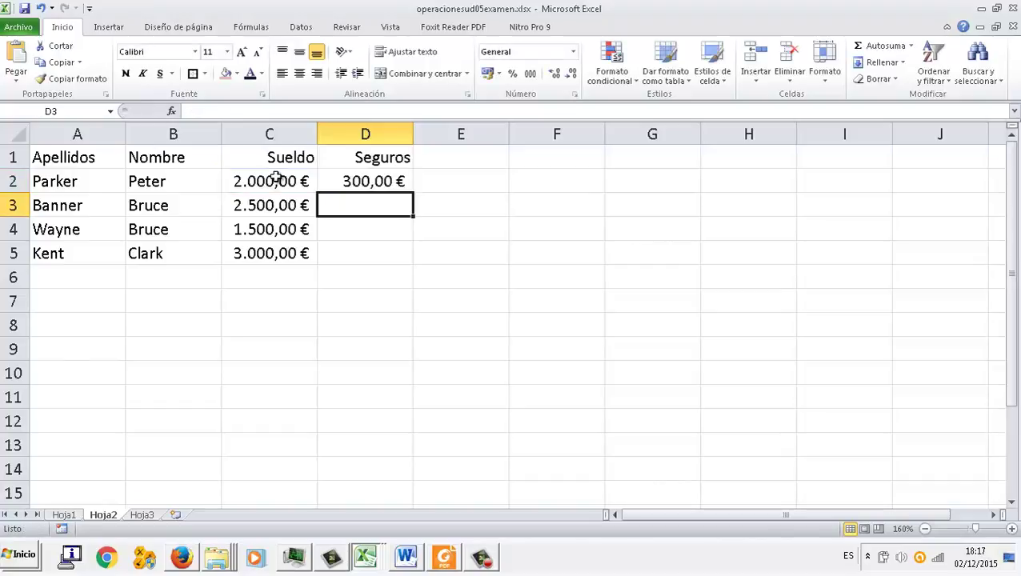
pyautogui.press('Up')
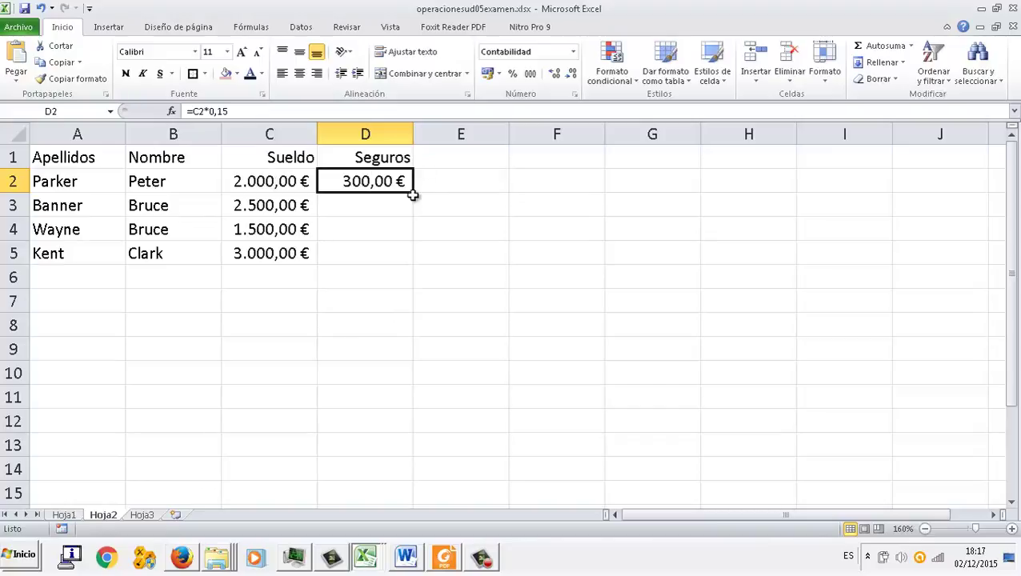
pyautogui.moveTo(414, 189); pyautogui.dragTo(398, 262)
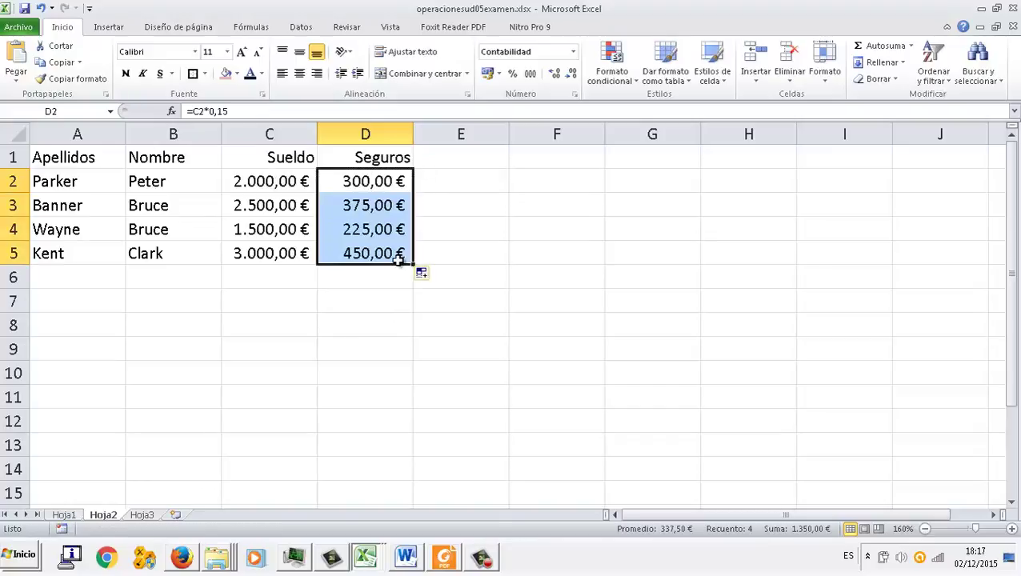
pyautogui.click(459, 156)
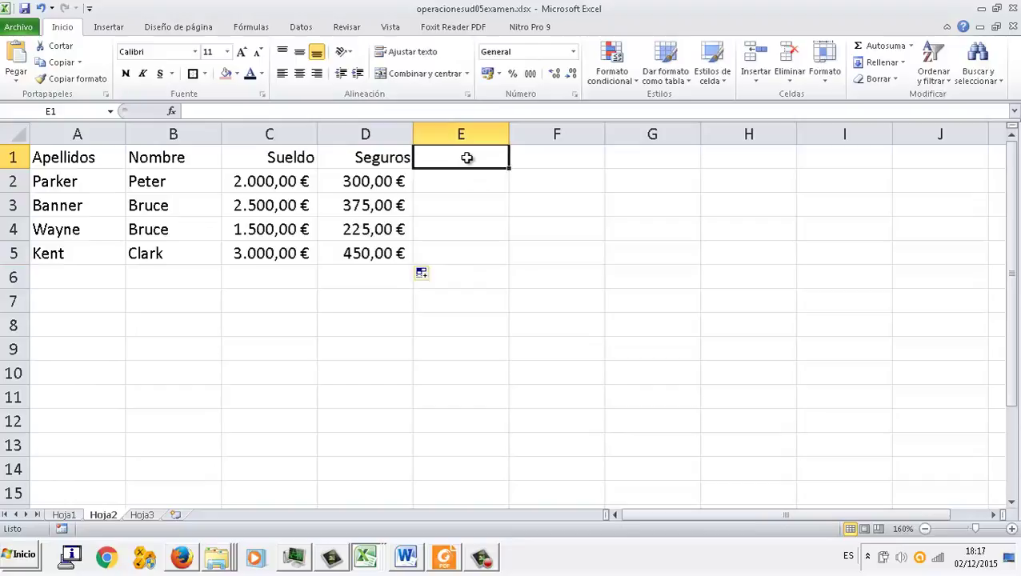
# Add a right-aligned Nómina heading in E1 with =C2-D2 filled down to E5
pyautogui.write('Nómina')
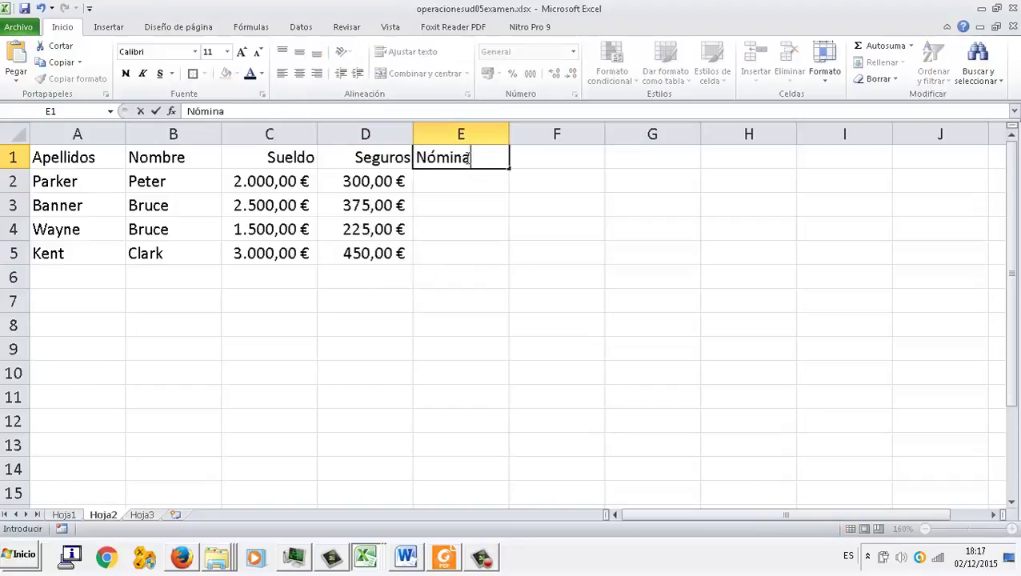
pyautogui.press('Return')
pyautogui.write('?')
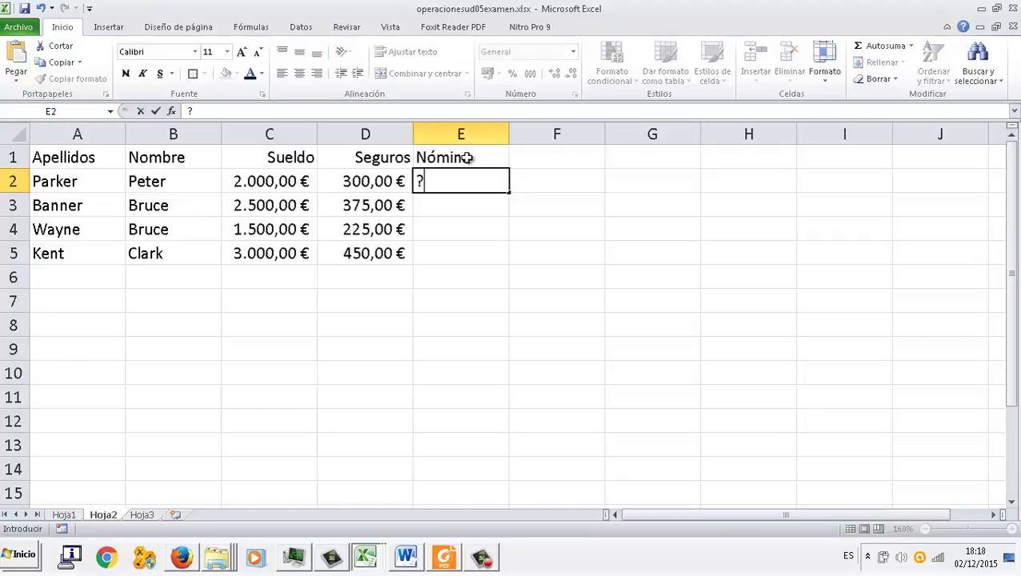
pyautogui.write('=')
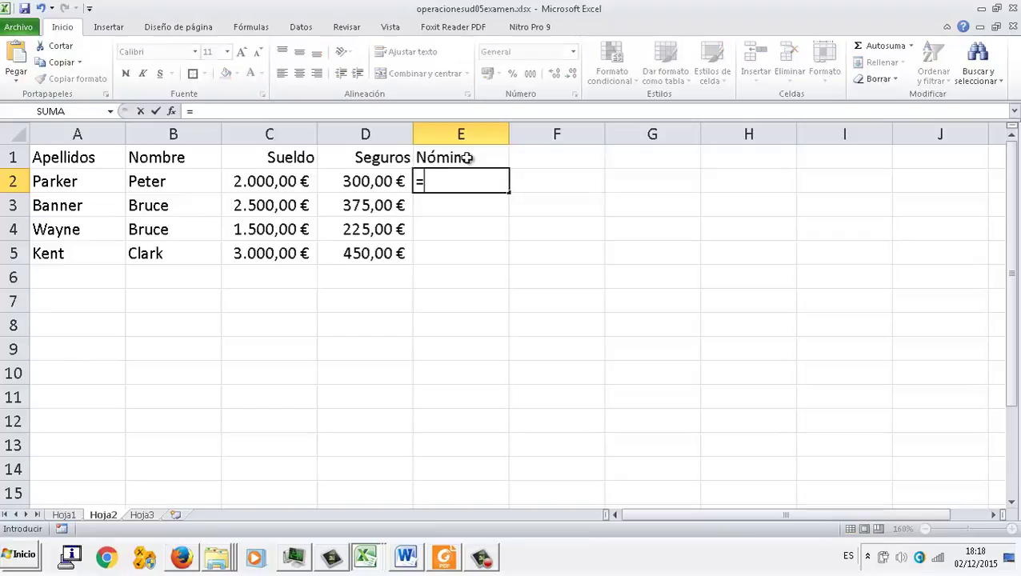
pyautogui.click(254, 181)
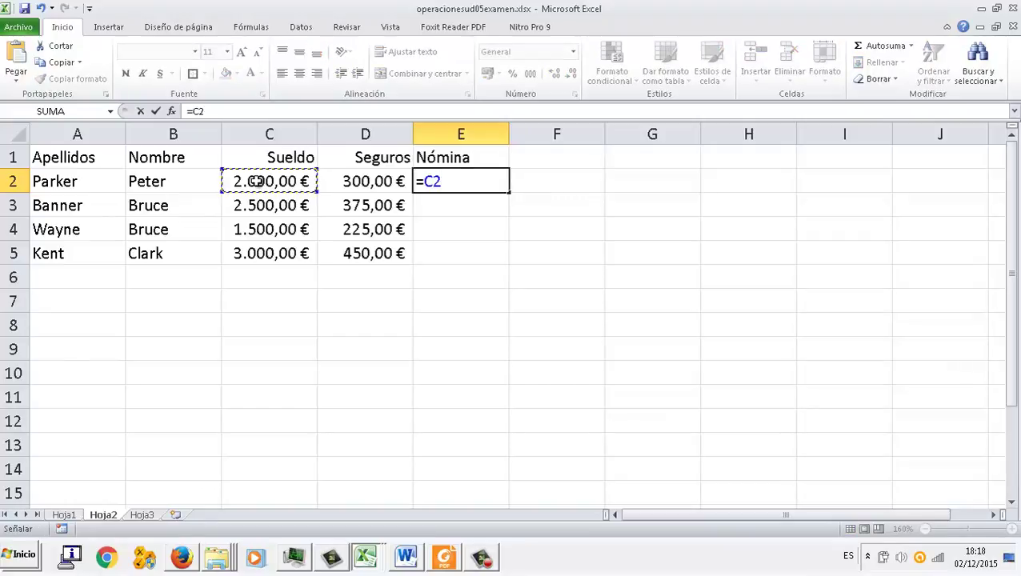
pyautogui.write('-')
pyautogui.click(360, 181)
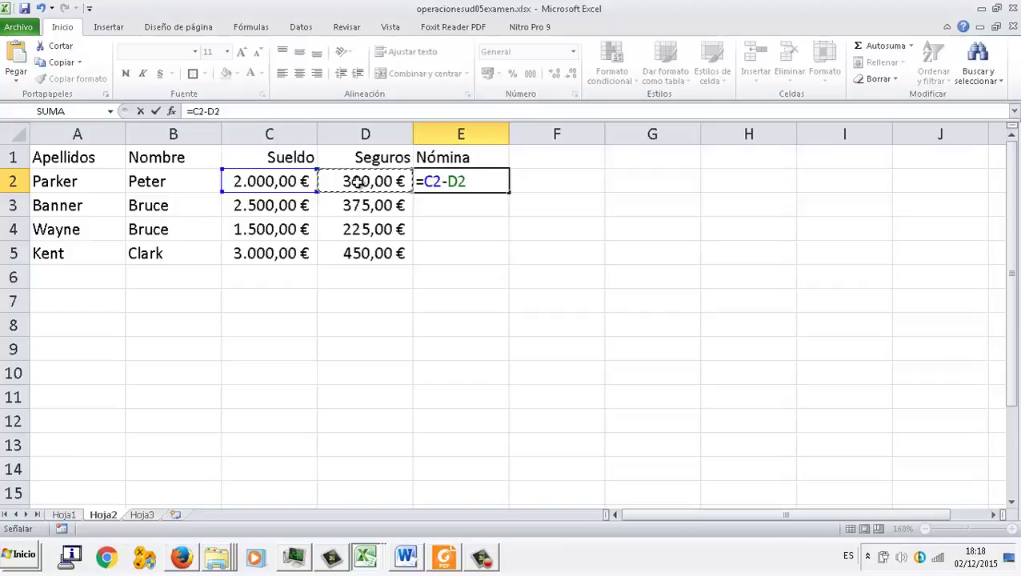
pyautogui.press('Return')
pyautogui.press('Up')
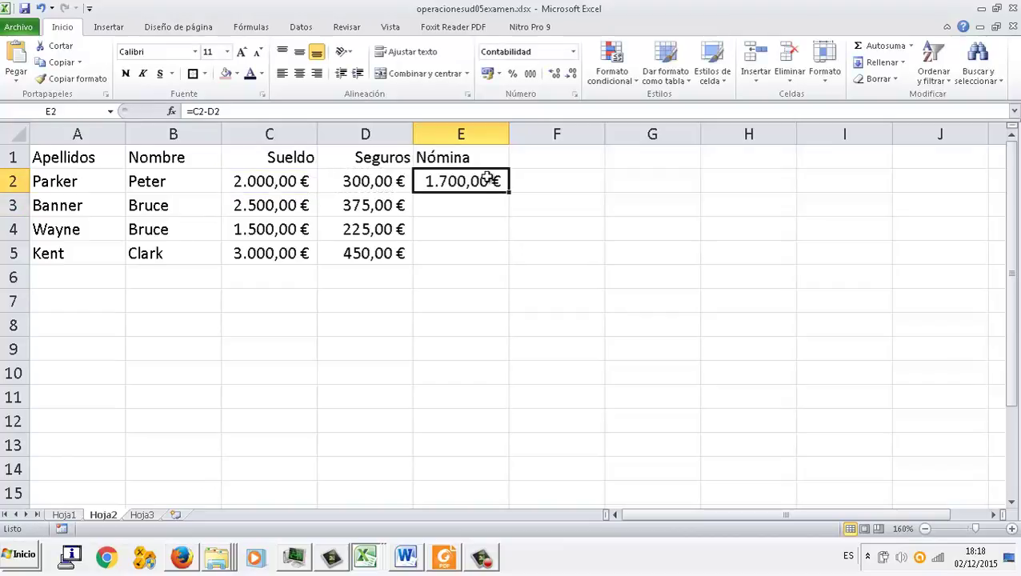
pyautogui.moveTo(509, 193); pyautogui.dragTo(501, 256)
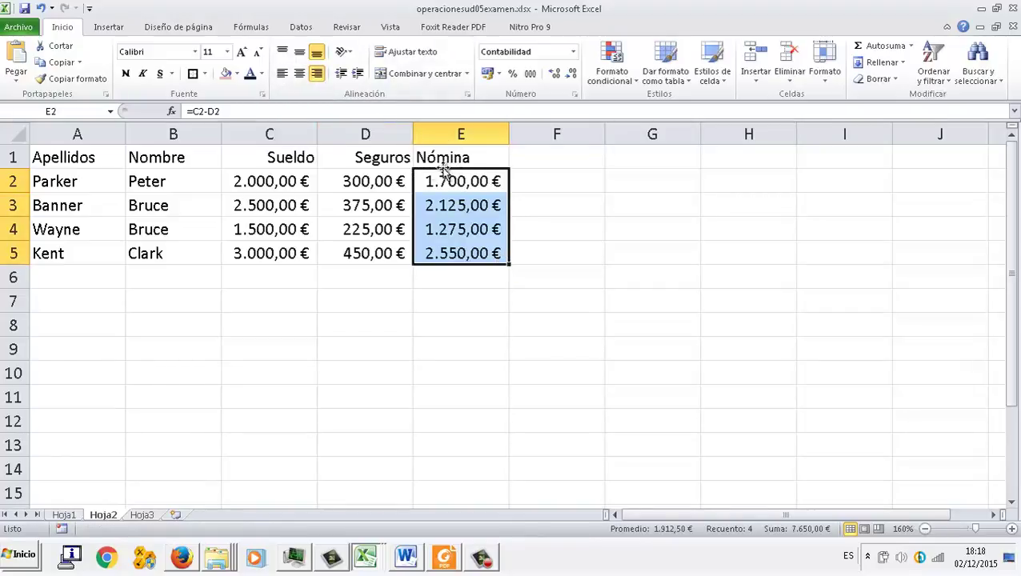
pyautogui.click(436, 158)
pyautogui.click(316, 74)
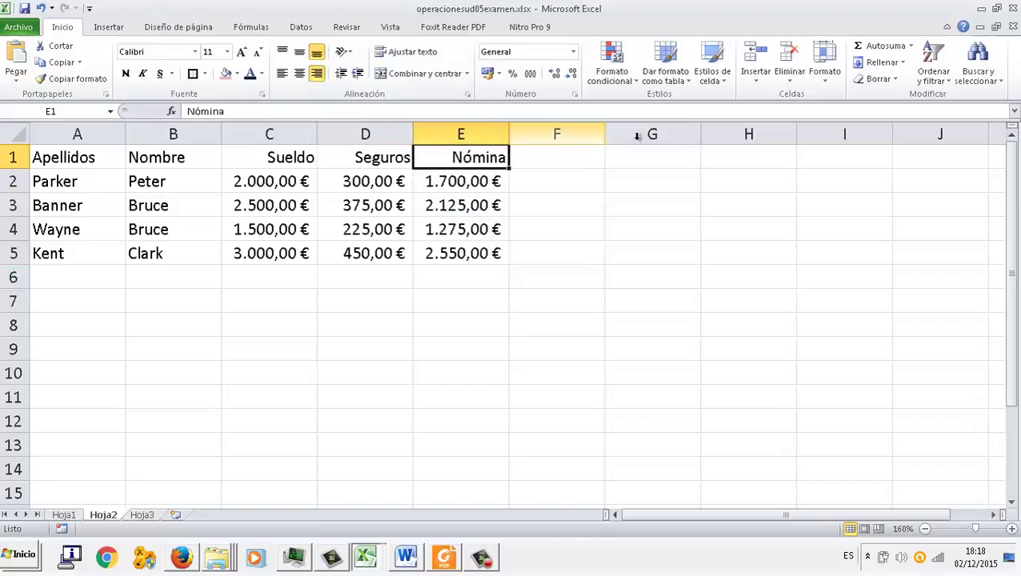
pyautogui.click(581, 162)
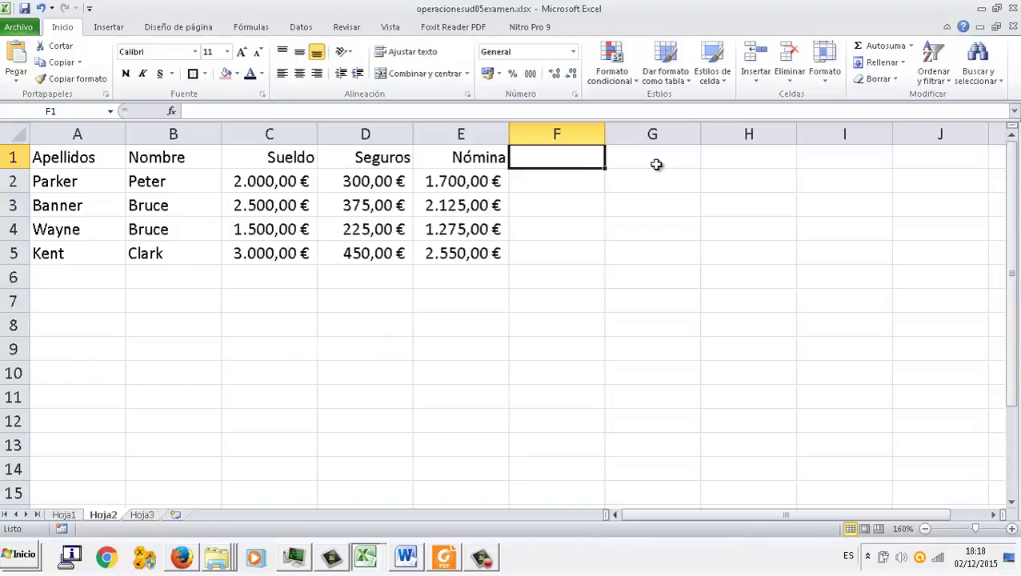
# Enter the Bonificación heading in F1 and bonuses 200, 100, 300, 400 below it
pyautogui.write('Bonificación')
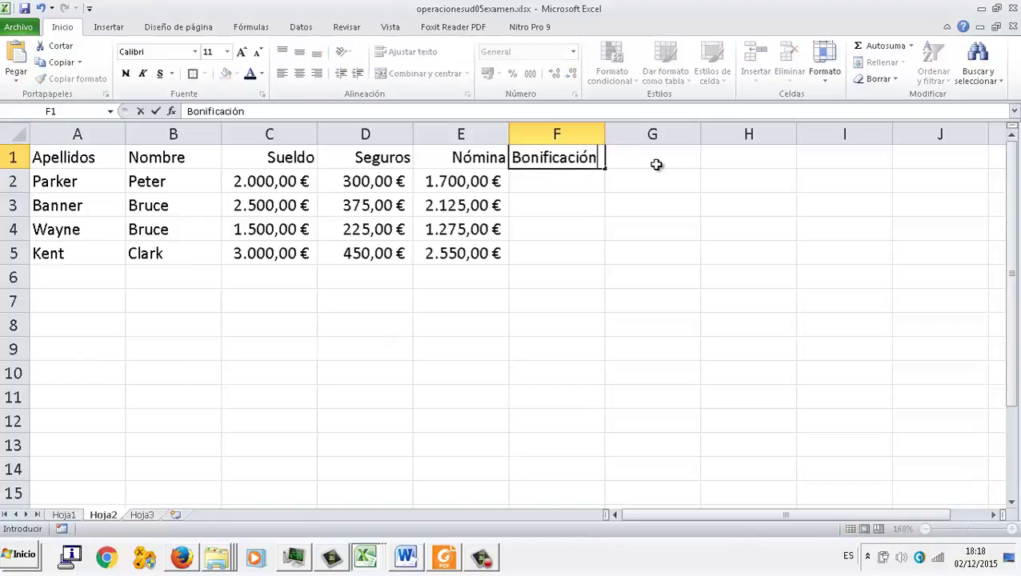
pyautogui.press('Return')
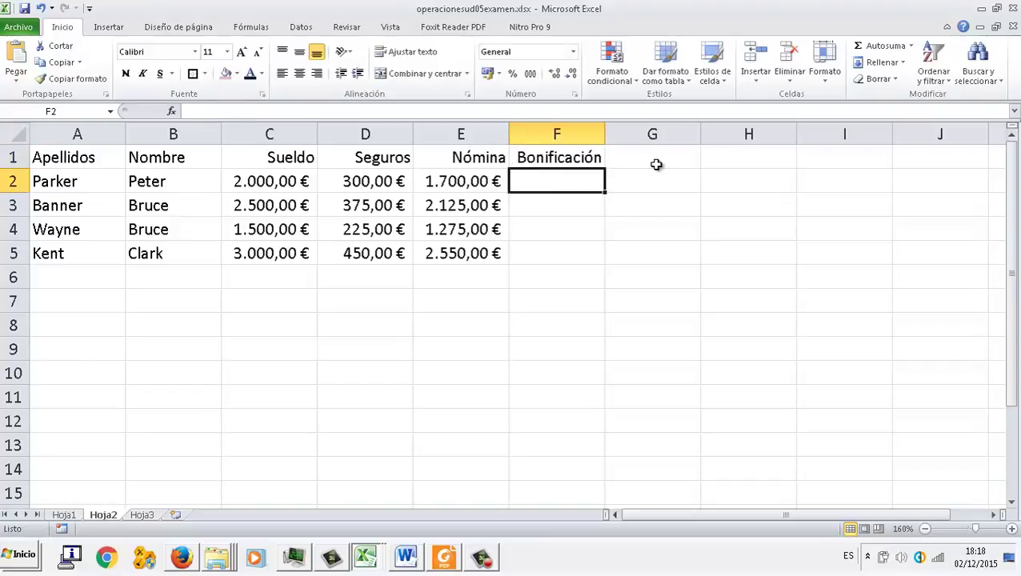
pyautogui.write('200')
pyautogui.press('Return')
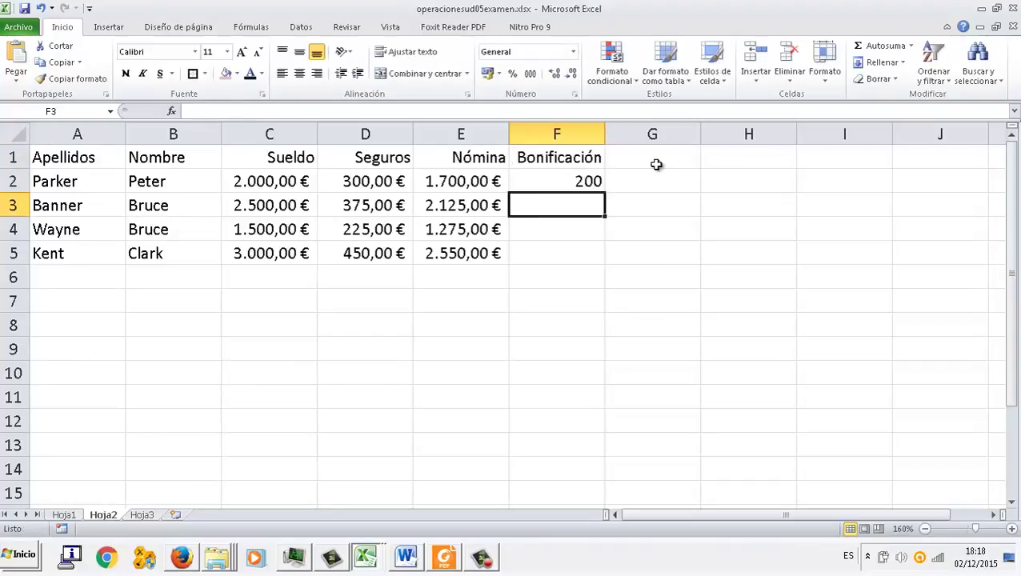
pyautogui.write('100')
pyautogui.press('Return')
pyautogui.write('3')
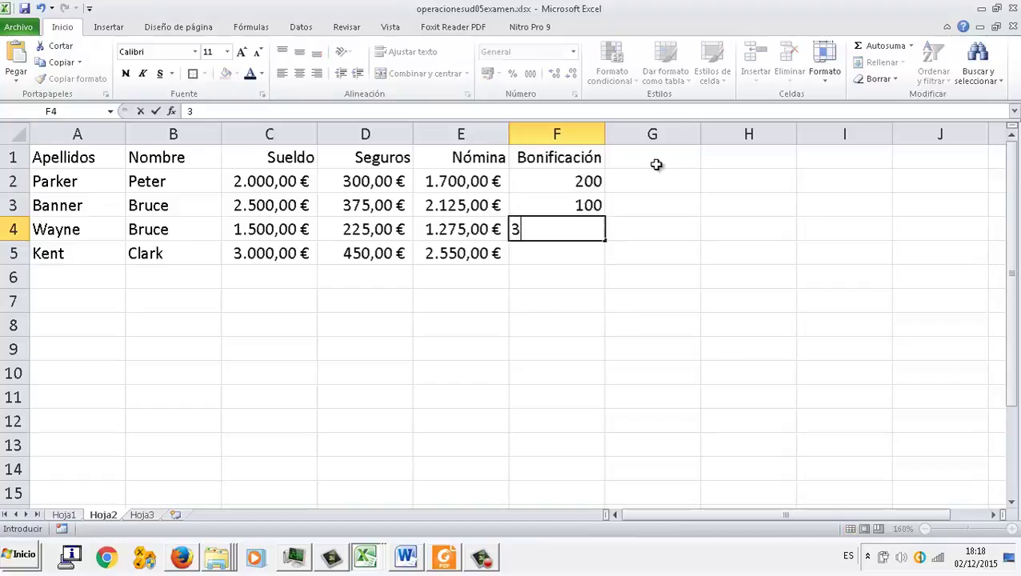
pyautogui.write('00')
pyautogui.press('Return')
pyautogui.write('4')
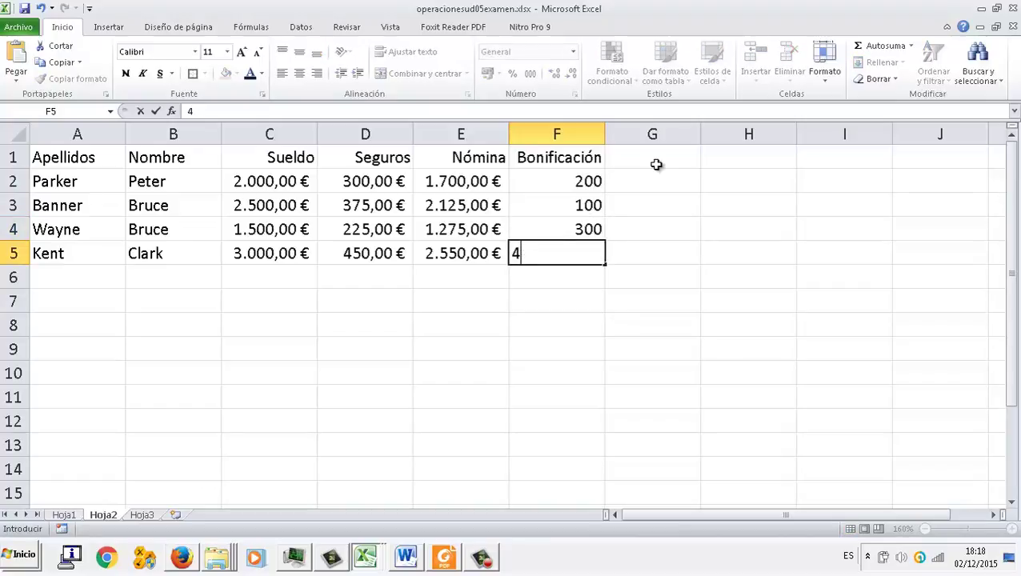
pyautogui.write('100')
pyautogui.press('Up')
# Apply the euro accounting format to the bonuses in F2:F5
pyautogui.moveTo(565, 181); pyautogui.dragTo(570, 245)
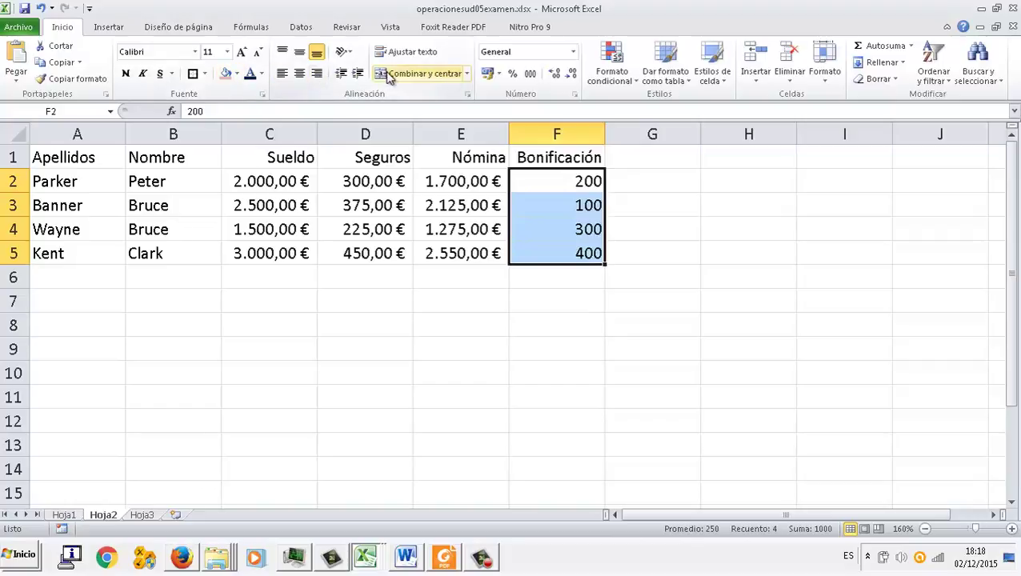
pyautogui.click(488, 73)
pyautogui.click(657, 158)
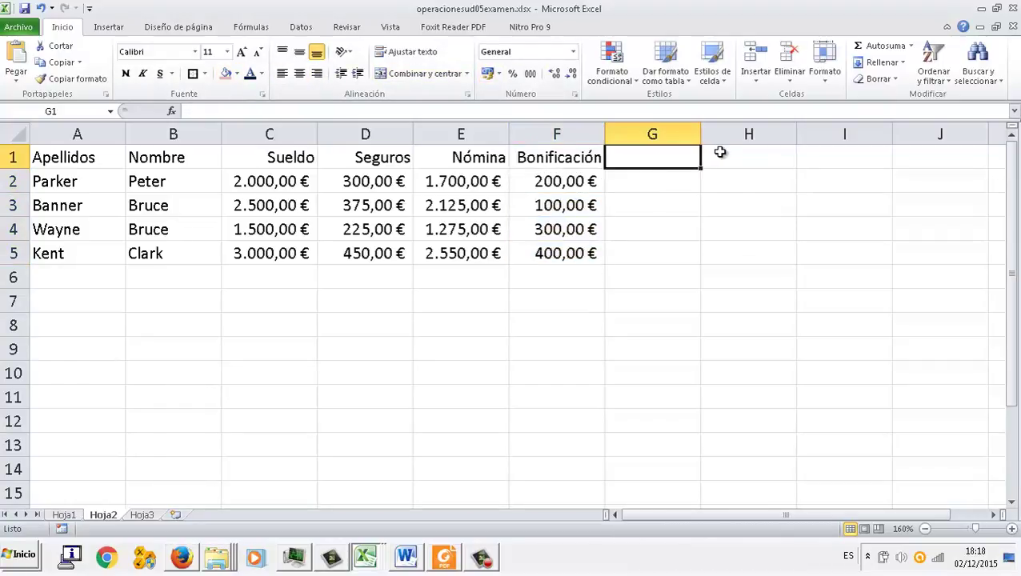
# Enter the Total heading in G1 and the formula =E2+F2 in G2
pyautogui.write('Tot')
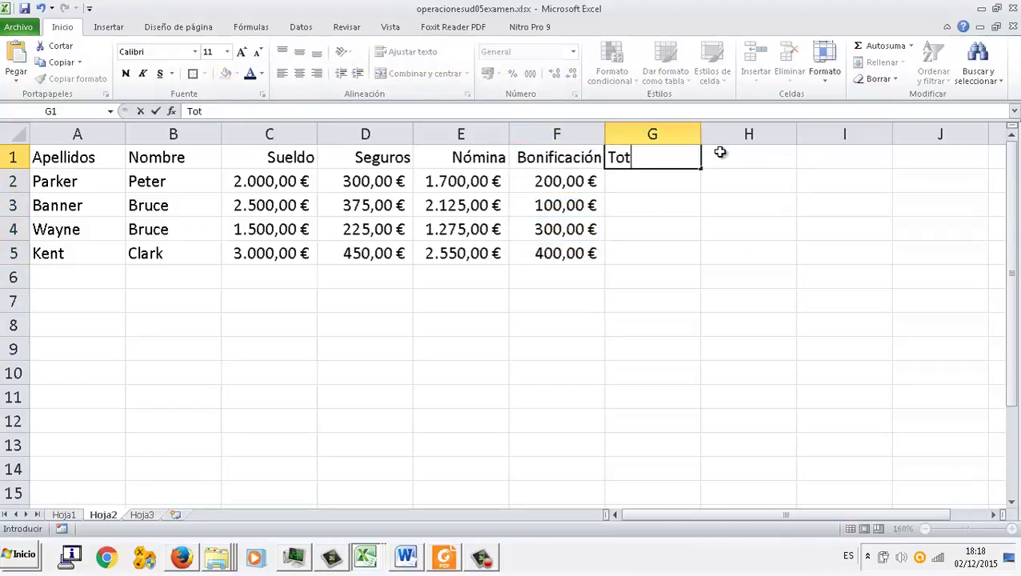
pyautogui.write('al')
pyautogui.press('Return')
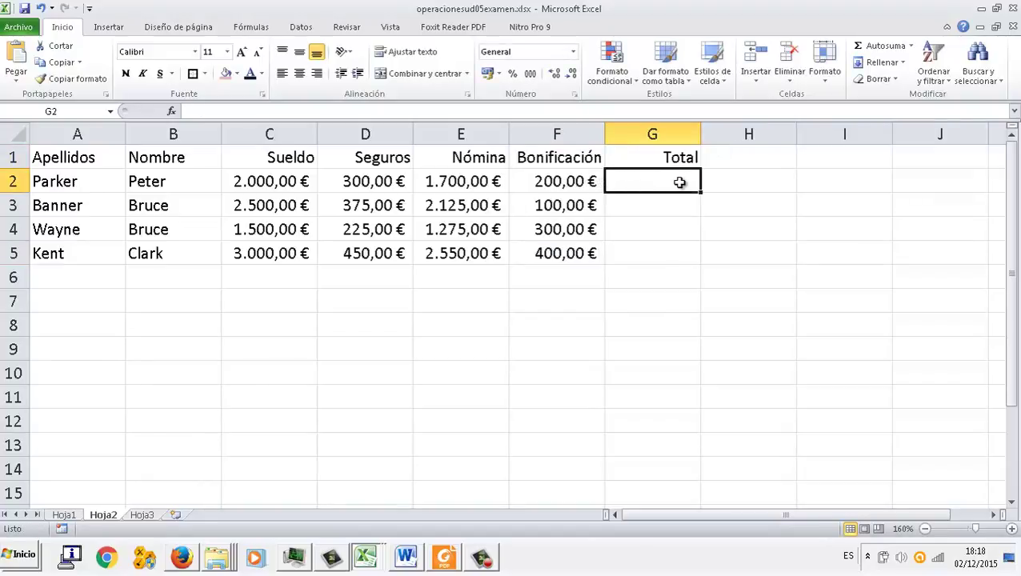
pyautogui.write('=')
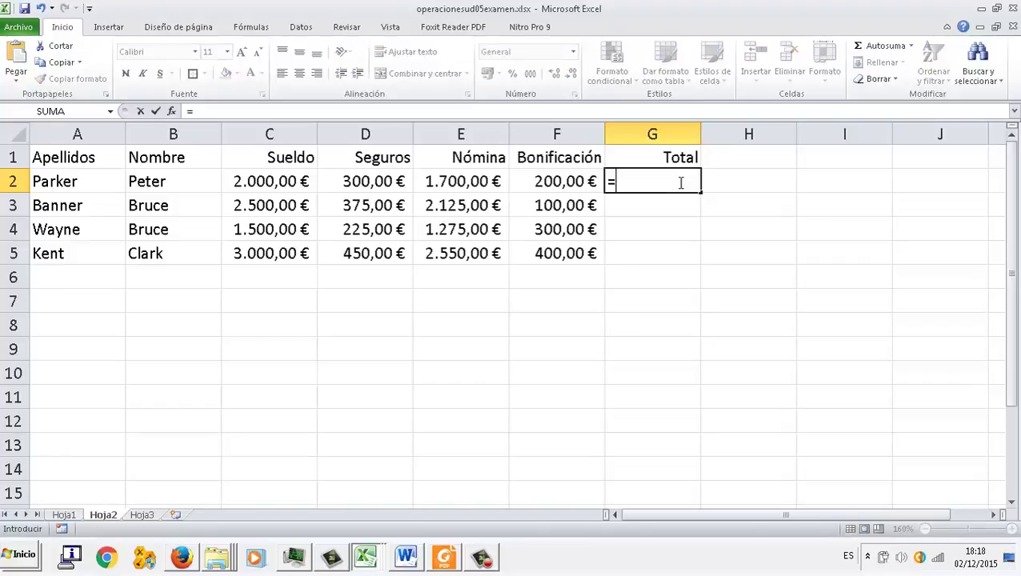
pyautogui.click(490, 183)
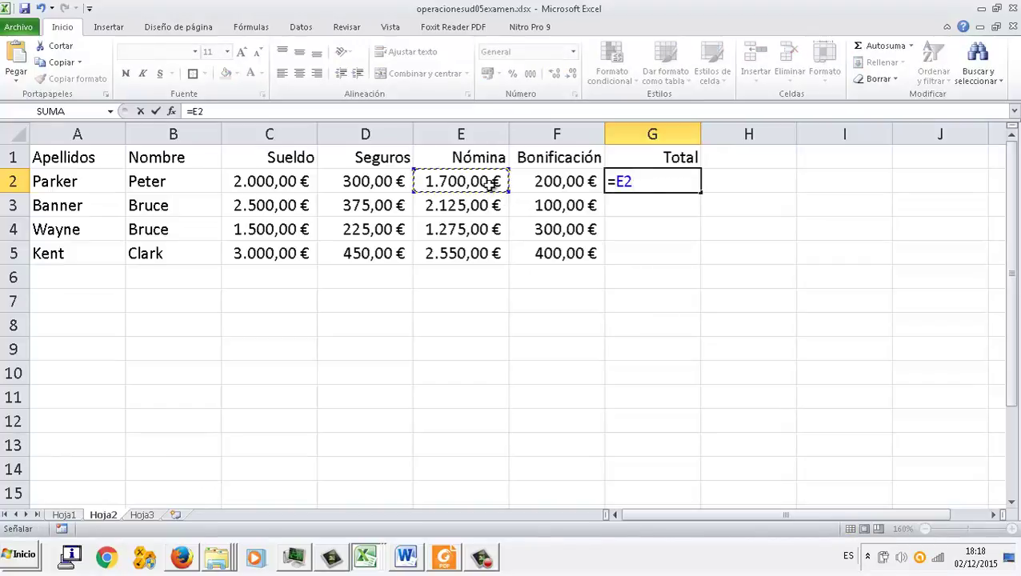
pyautogui.write('+')
pyautogui.click(591, 183)
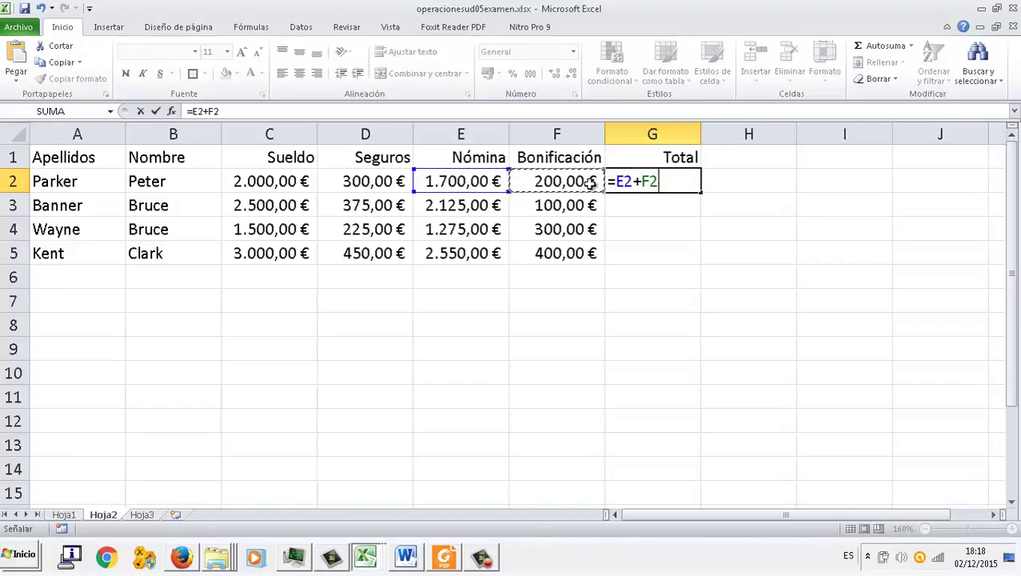
pyautogui.press('Return')
pyautogui.press('Up')
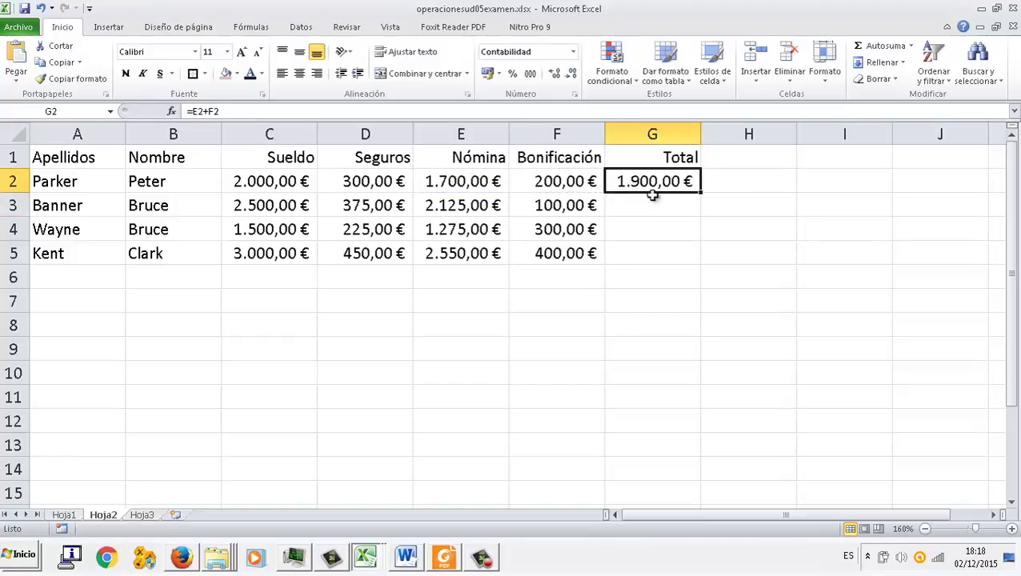
# Copy the total formula from G2 down to G5, undoing an accidental move
pyautogui.click(703, 194)
pyautogui.click(691, 182)
pyautogui.moveTo(700, 189); pyautogui.dragTo(701, 206)
pyautogui.hotkey('ctrl', 'z')
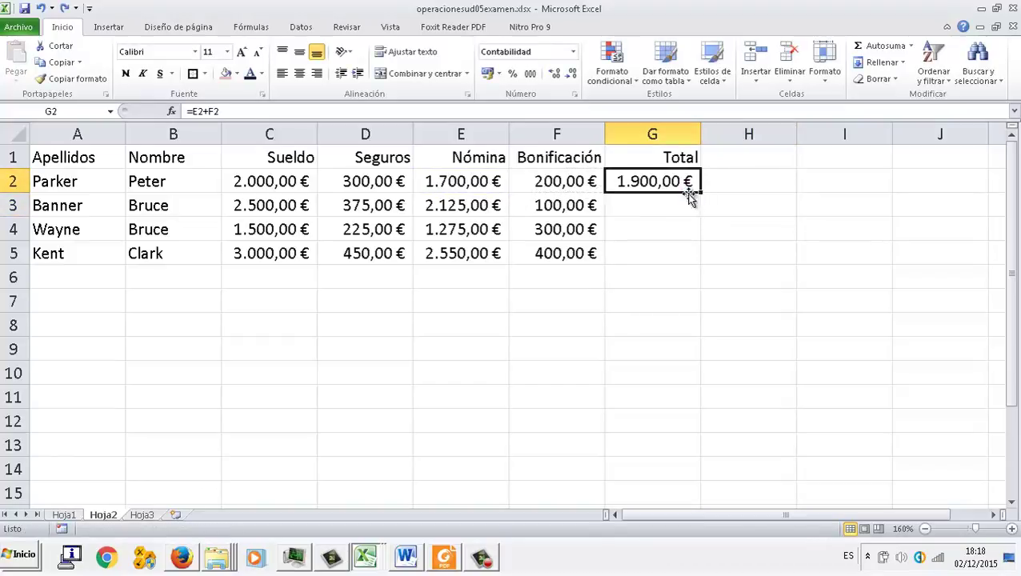
pyautogui.moveTo(702, 192); pyautogui.dragTo(701, 256)
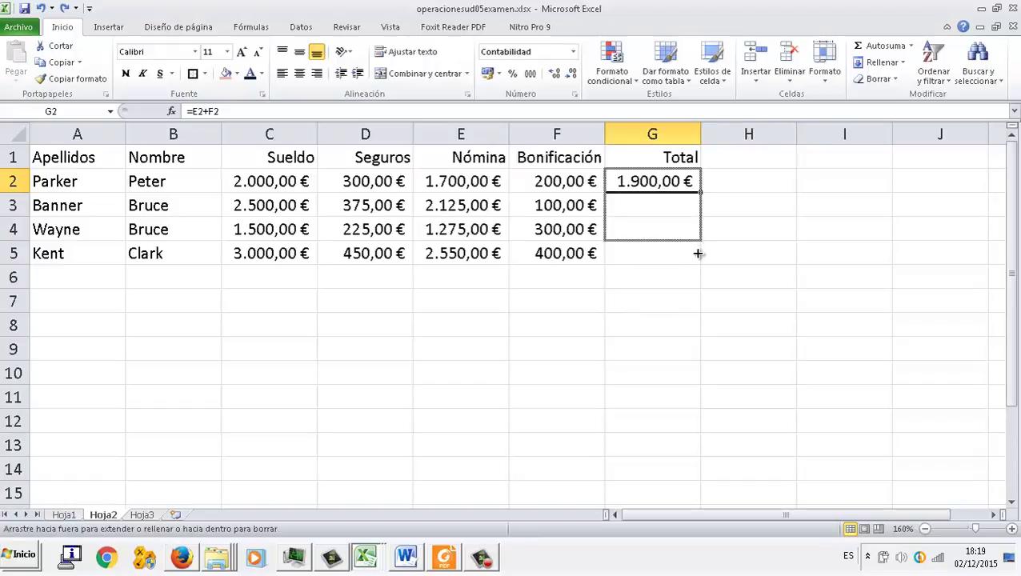
pyautogui.click(588, 336)
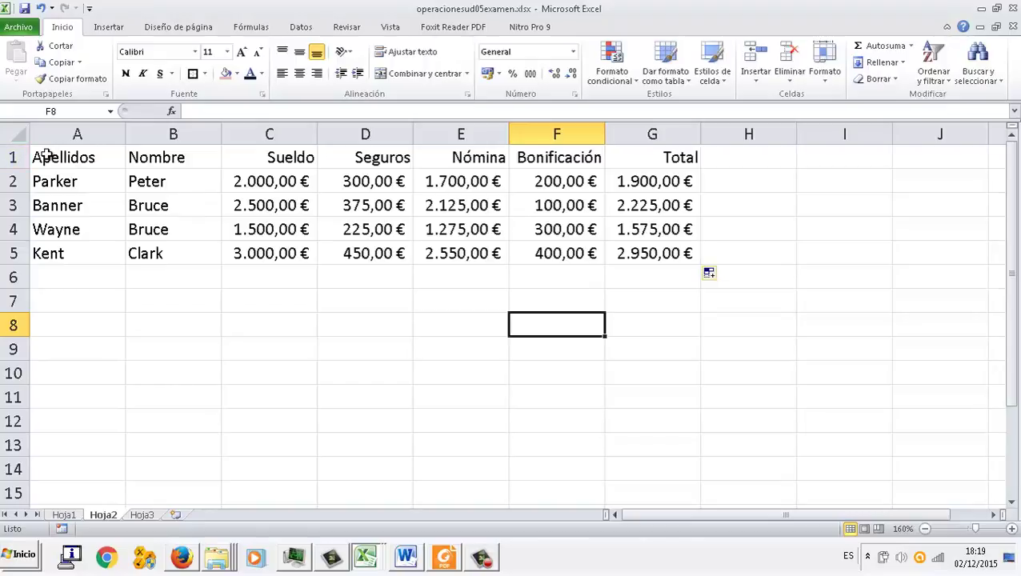
# Insert a new top row, merge and centre A1:G1, and type the title SUELDOS
pyautogui.click(17, 157)
pyautogui.rightClick(22, 158)
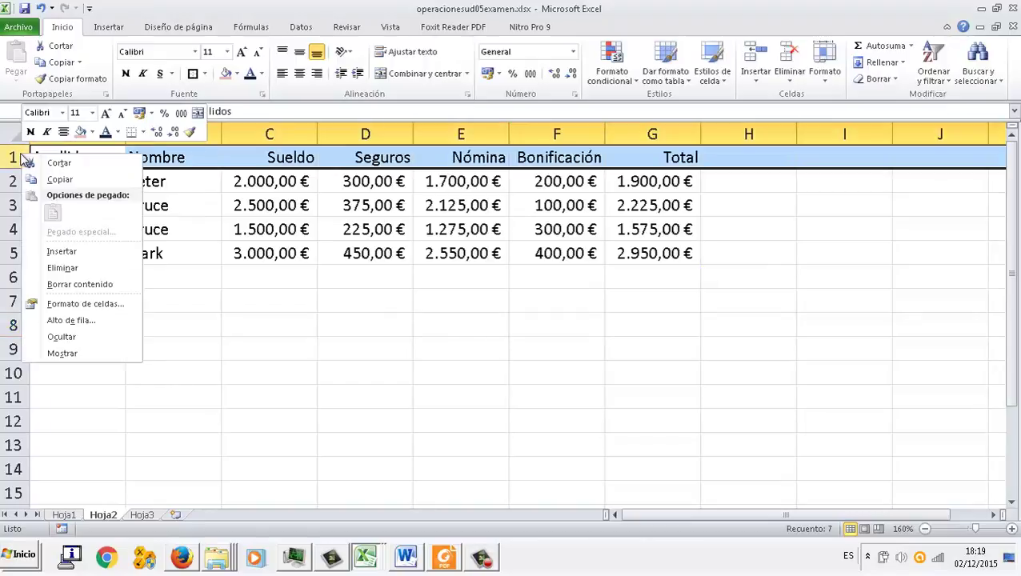
pyautogui.click(58, 252)
pyautogui.moveTo(97, 154)
pyautogui.mouseDown()
pyautogui.moveTo(712, 163)
pyautogui.moveTo(685, 157)
pyautogui.mouseUp()
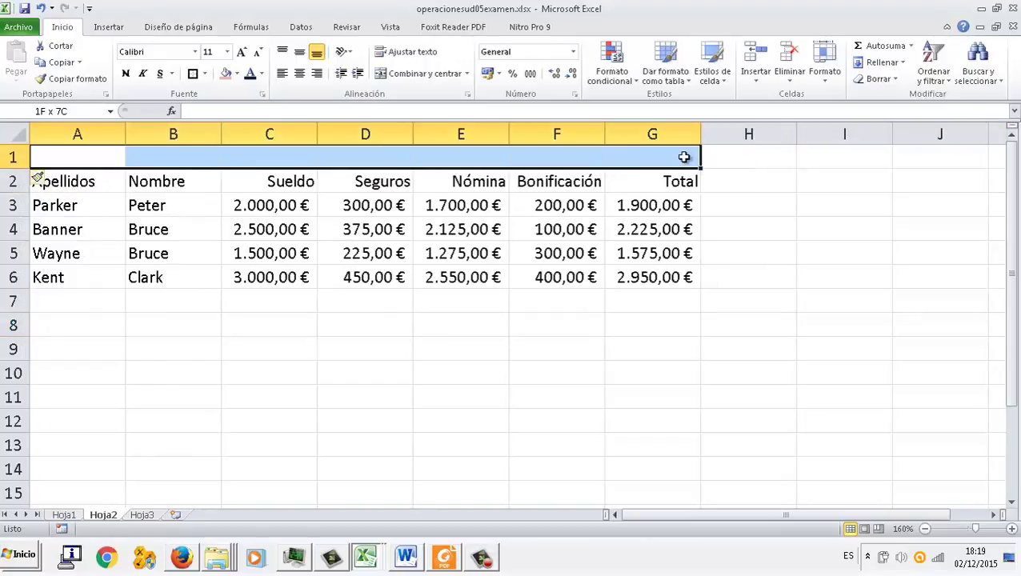
pyautogui.click(389, 75)
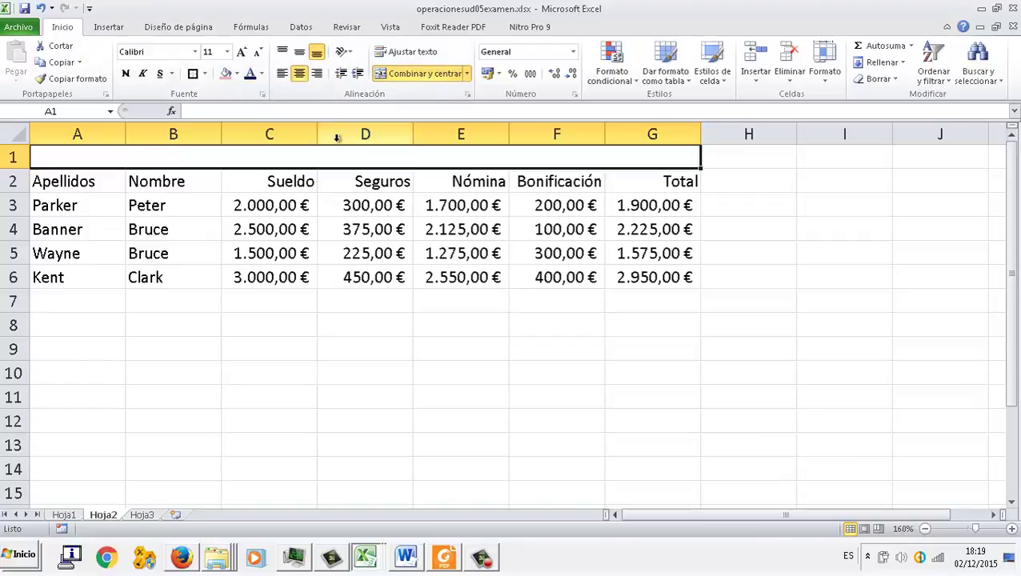
pyautogui.doubleClick(333, 160)
pyautogui.write('SU')
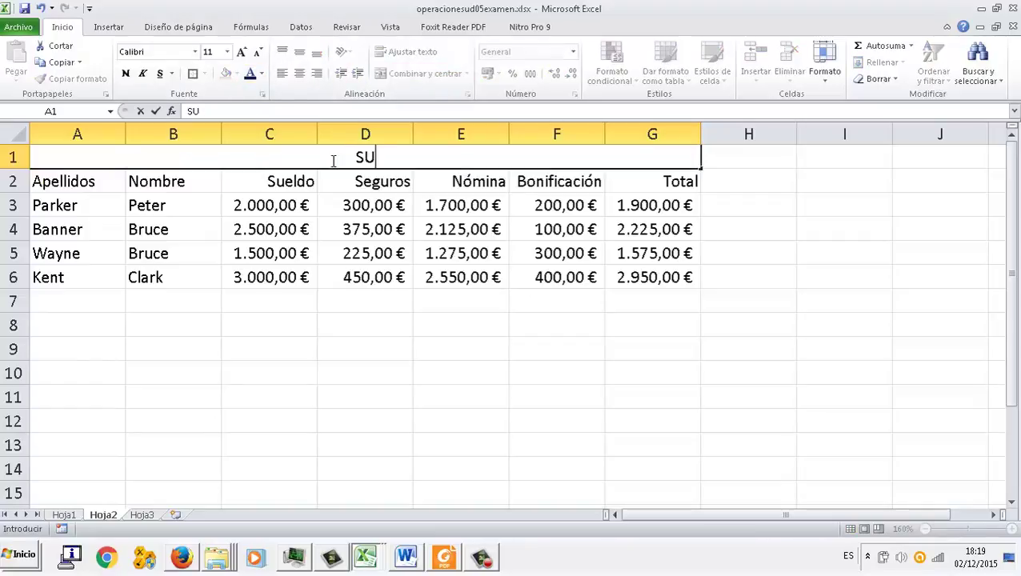
pyautogui.write('ELDOS')
pyautogui.click(360, 205)
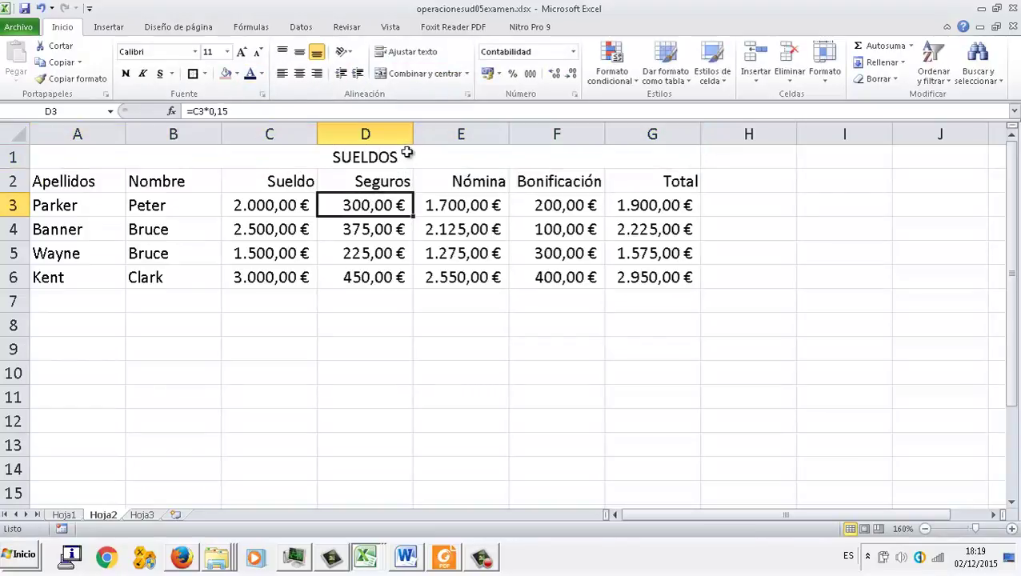
# Make the SUELDOS title size 26 with a pink fill
pyautogui.click(400, 157)
pyautogui.click(242, 52)
pyautogui.click(242, 52)
pyautogui.click(242, 52)
pyautogui.click(243, 52)
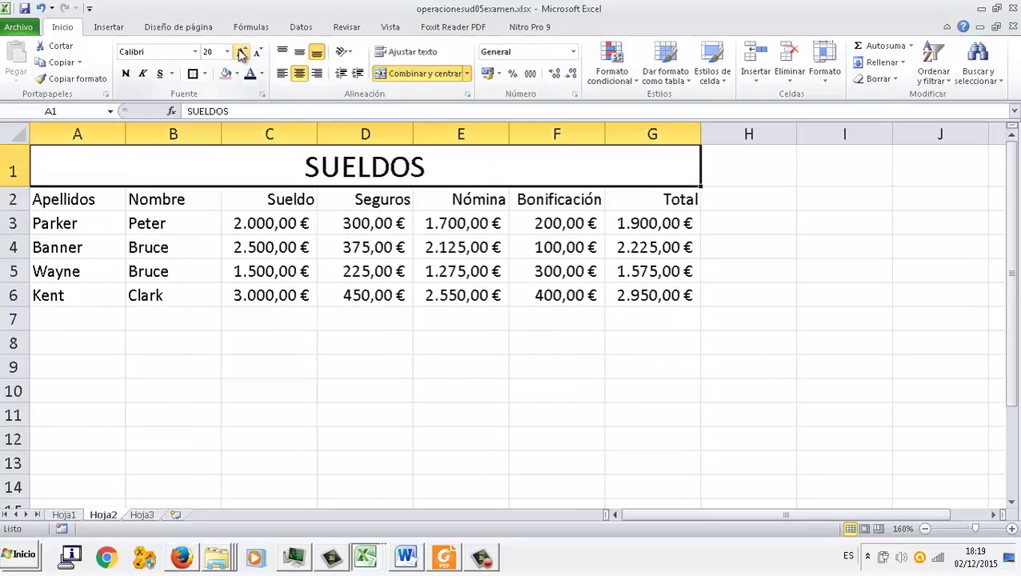
pyautogui.click(243, 53)
pyautogui.click(242, 52)
pyautogui.click(226, 74)
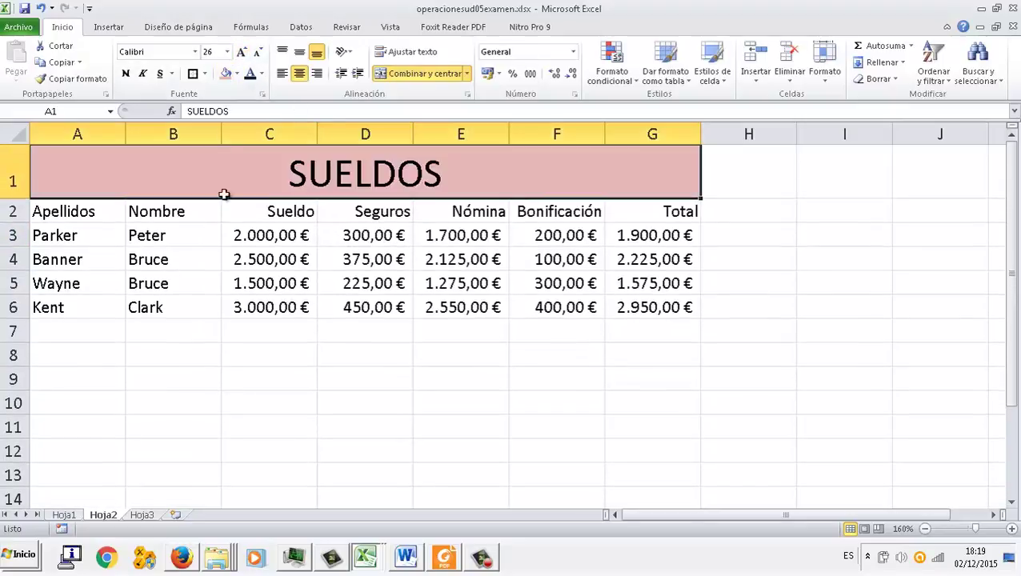
pyautogui.moveTo(95, 214); pyautogui.dragTo(638, 208)
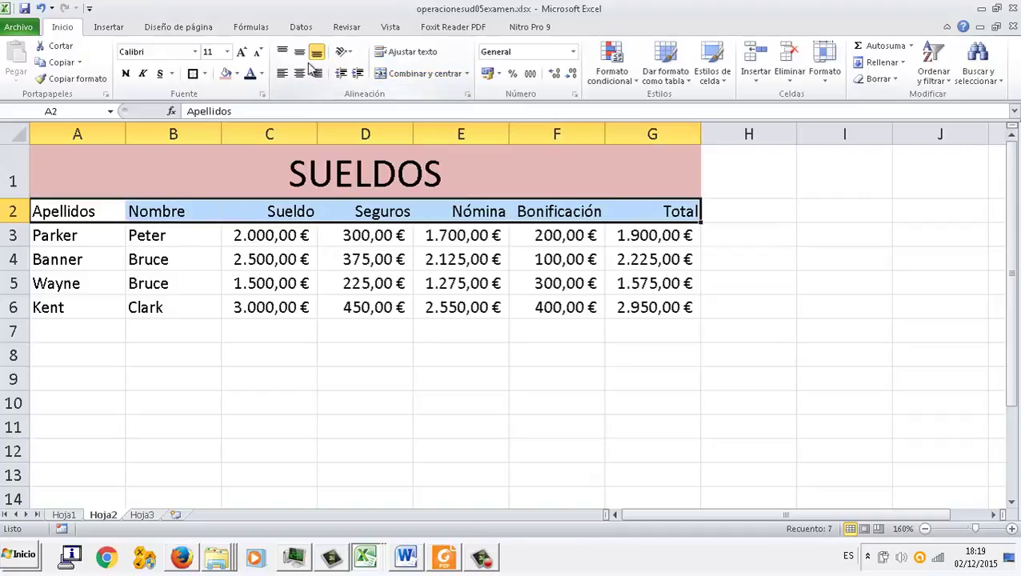
# Fill the heading row A2:G2 pink and apply all borders to A1:G6
pyautogui.click(226, 73)
pyautogui.moveTo(92, 237); pyautogui.dragTo(88, 311)
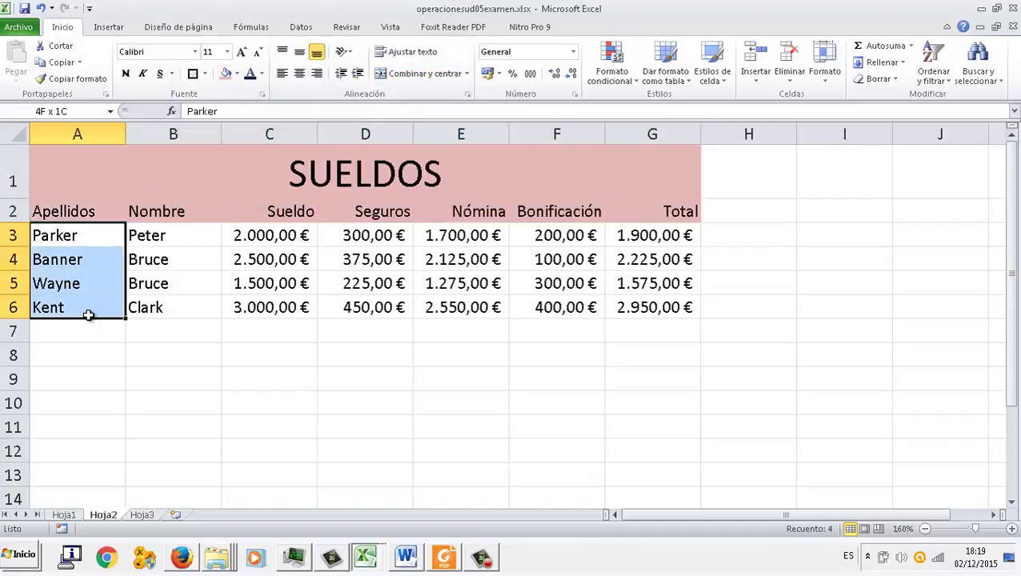
pyautogui.click(182, 230)
pyautogui.moveTo(158, 156); pyautogui.dragTo(214, 310)
pyautogui.click(205, 73)
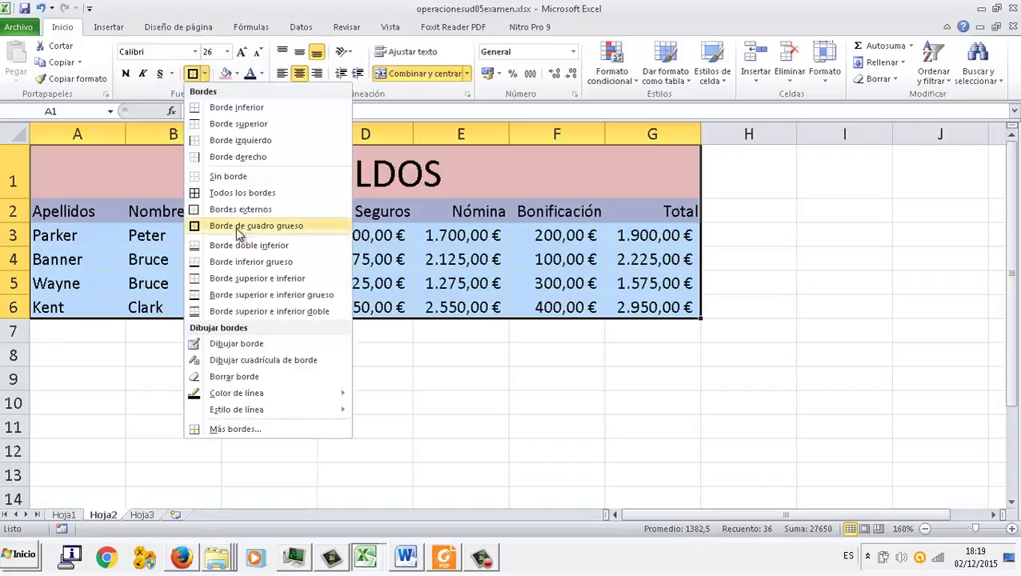
pyautogui.click(228, 193)
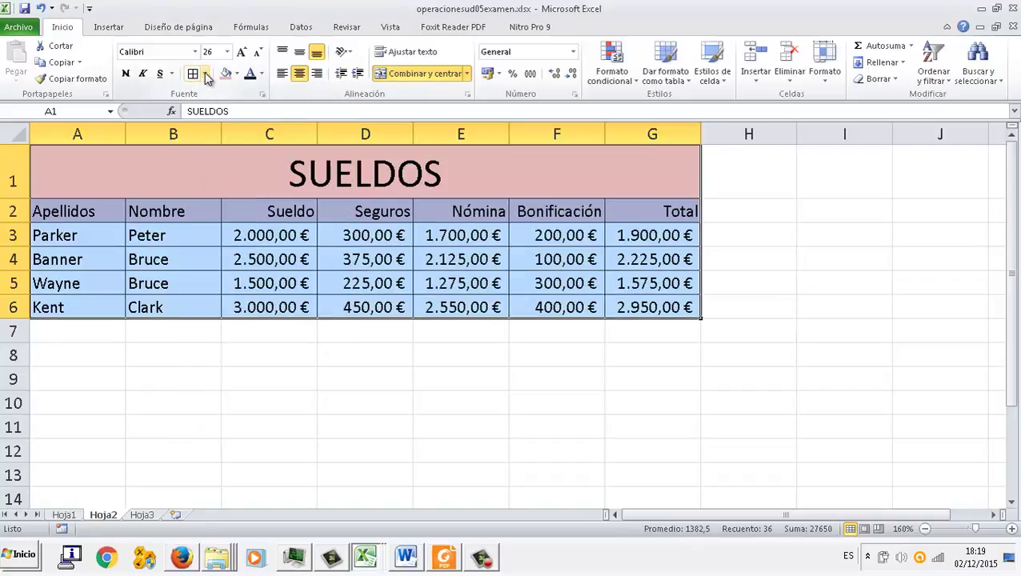
# Add a thick box border around the table and around the SUELDOS title cell
pyautogui.click(205, 73)
pyautogui.click(222, 227)
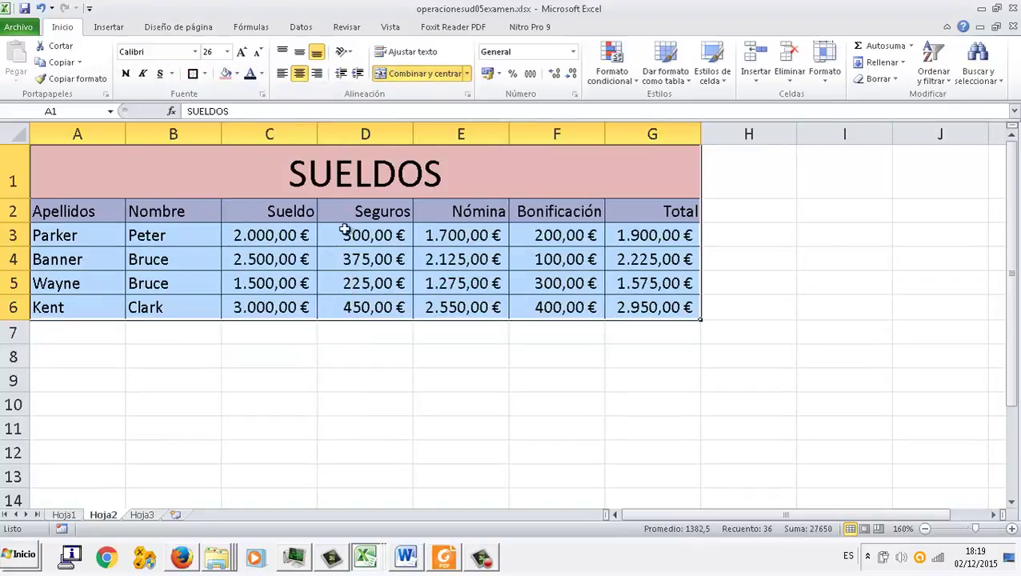
pyautogui.click(374, 233)
pyautogui.click(370, 195)
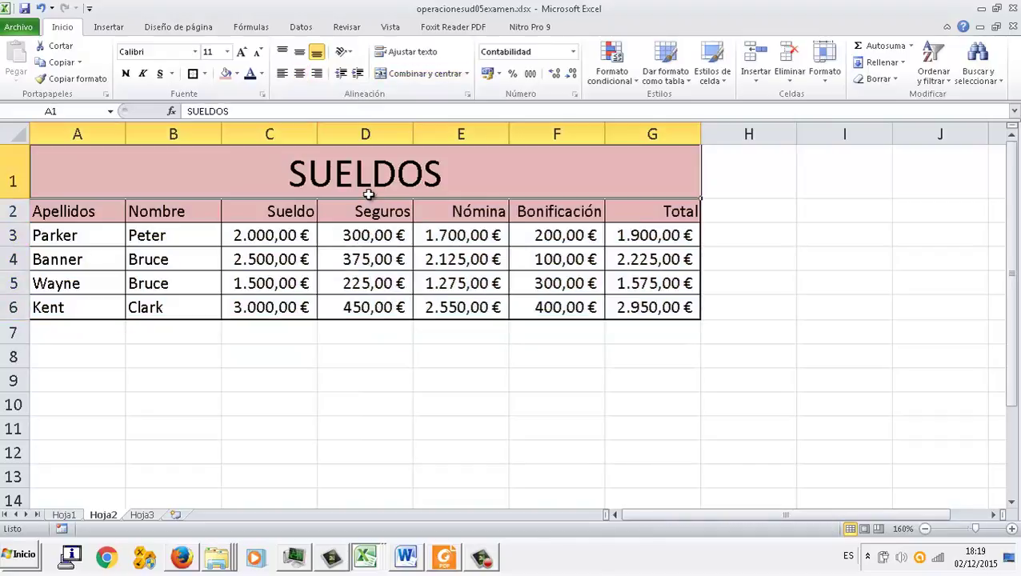
pyautogui.click(192, 73)
pyautogui.click(368, 240)
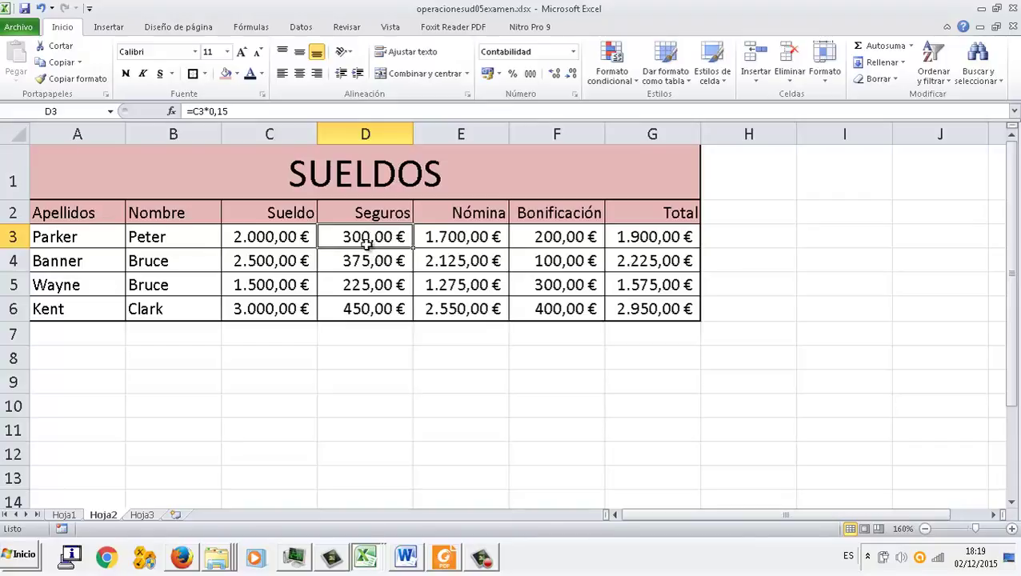
# In page setup margins, centre the table horizontally and vertically on the page
pyautogui.click(17, 29)
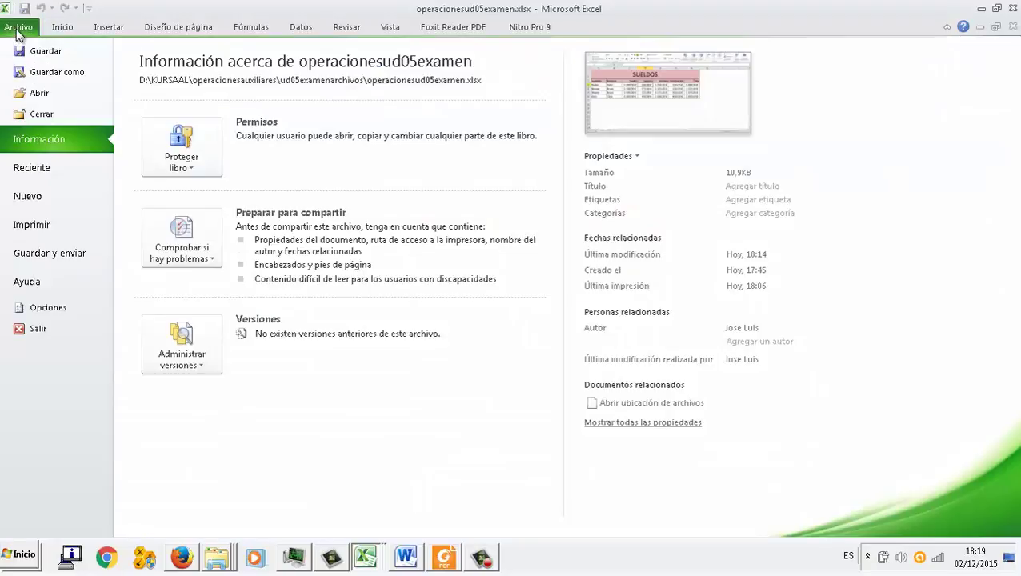
pyautogui.click(61, 231)
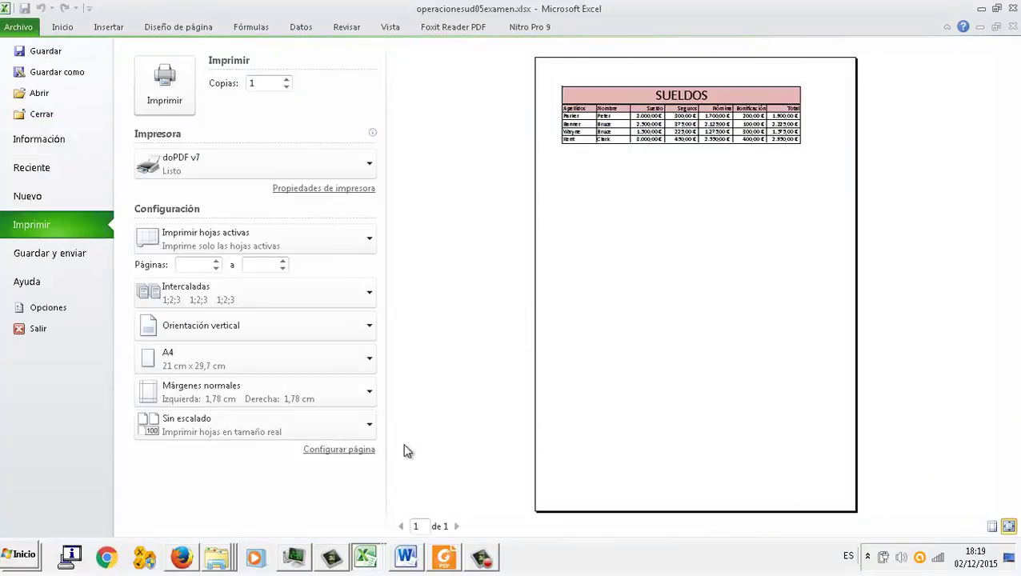
pyautogui.click(368, 451)
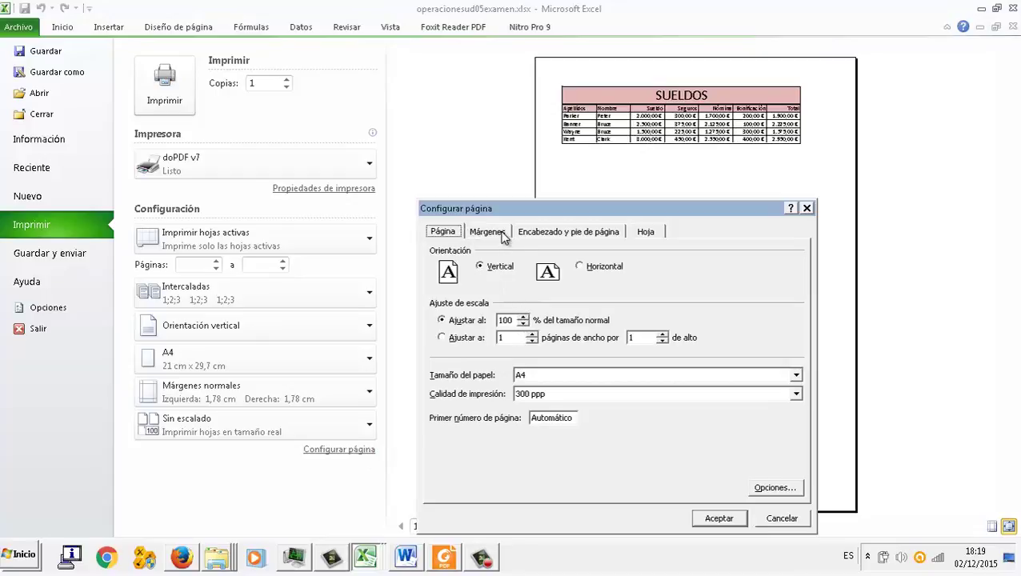
pyautogui.click(502, 233)
pyautogui.click(468, 440)
pyautogui.click(462, 454)
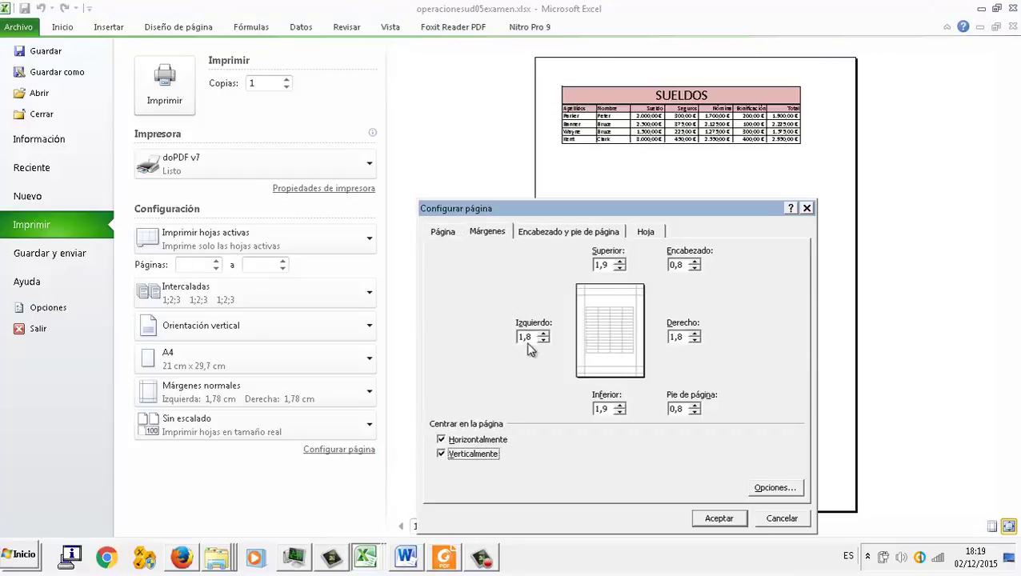
# Write the author's full name and Examen Excel Ejercicio 2 in the custom header
pyautogui.click(560, 236)
pyautogui.click(580, 331)
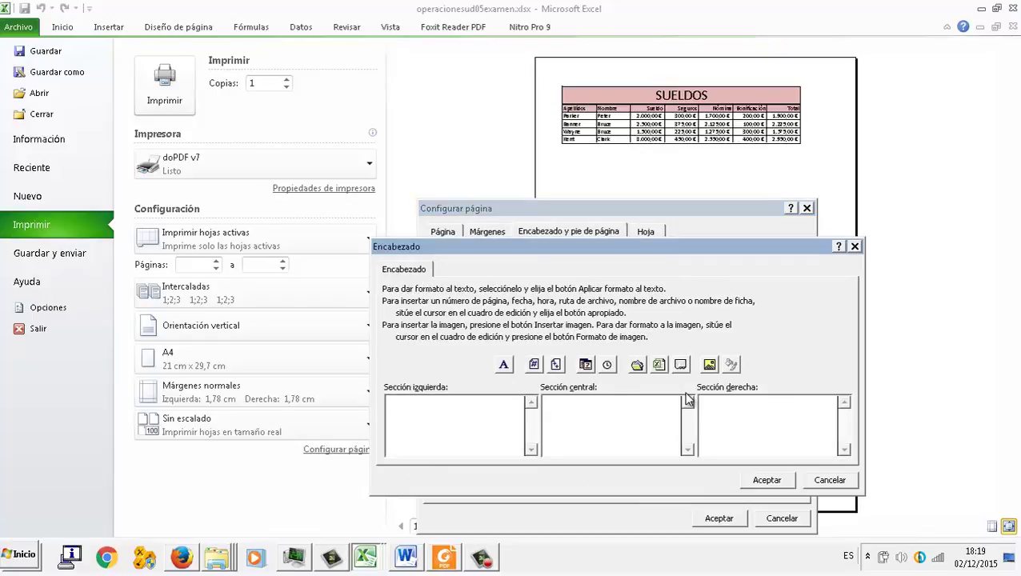
pyautogui.write('é Luis Ue')
pyautogui.write('r')
pyautogui.press('BackSpace')
pyautogui.press('BackSpace')
pyautogui.write('sero Vilc')
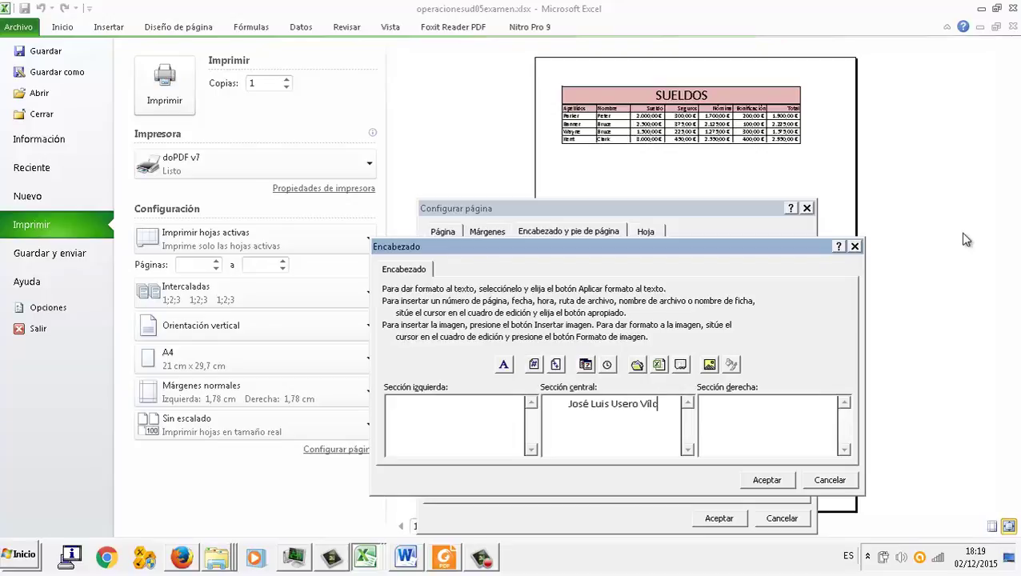
pyautogui.write('hez')
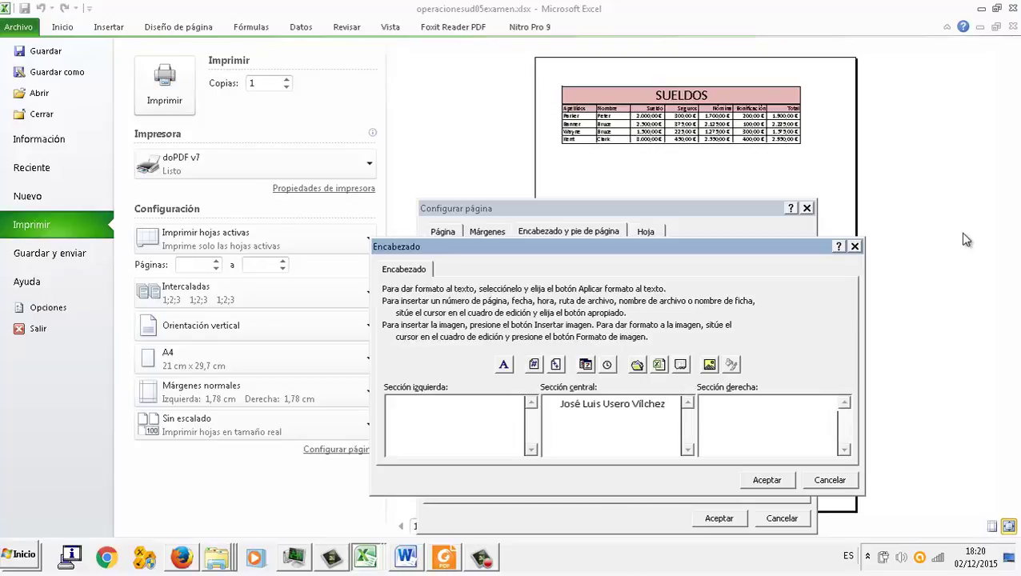
pyautogui.write('xamen Excel')
pyautogui.write(' Ejercicio 2')
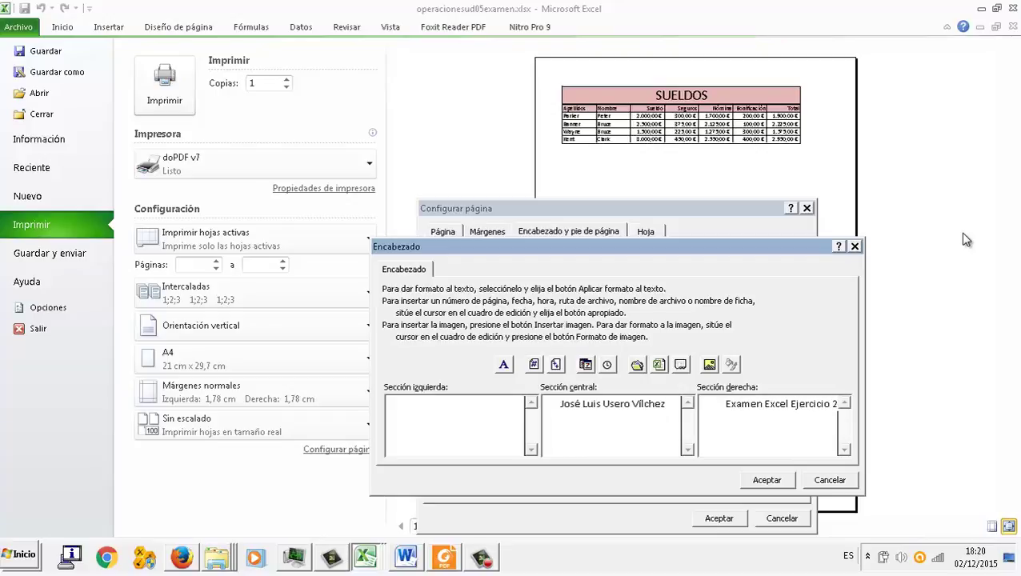
# Confirm the header and add a footer with the page number in the centre section
pyautogui.click(754, 480)
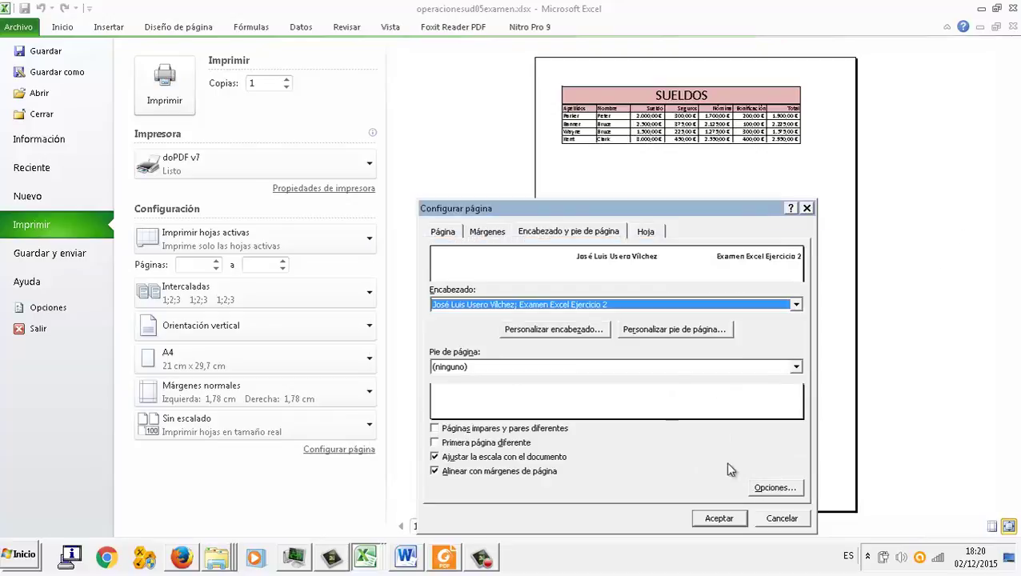
pyautogui.click(640, 337)
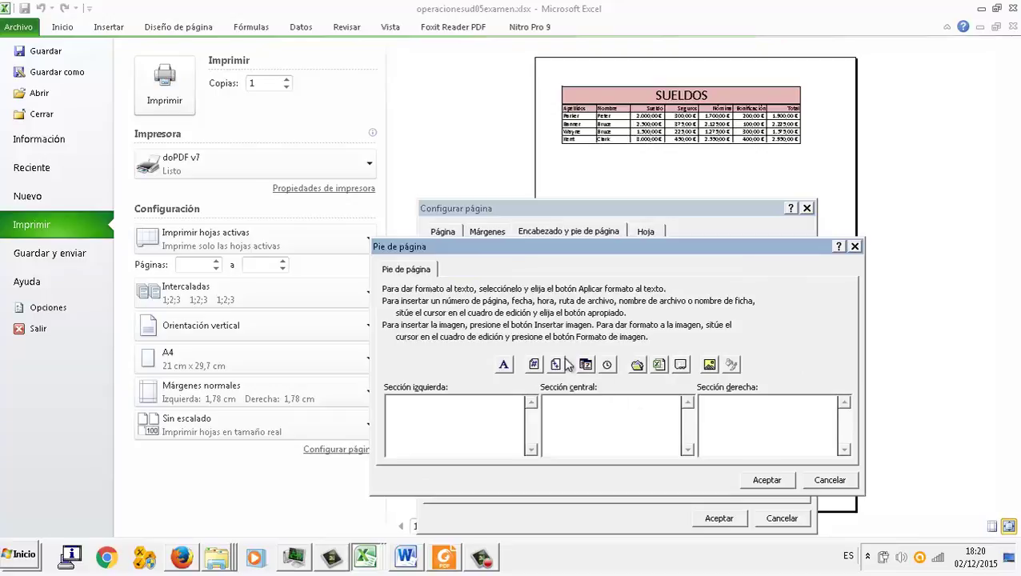
pyautogui.click(534, 365)
pyautogui.click(786, 428)
pyautogui.click(555, 365)
pyautogui.click(769, 483)
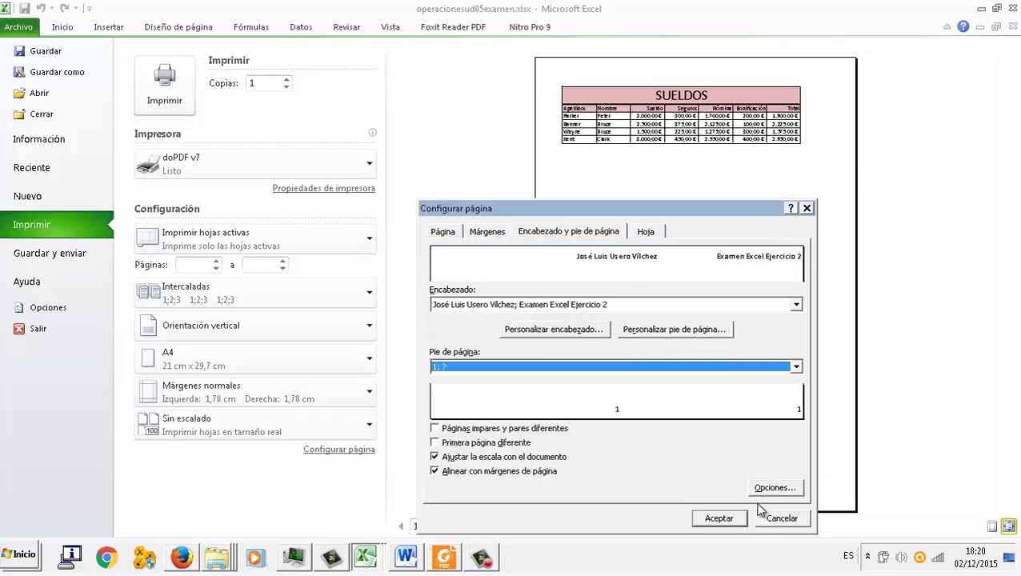
# Replace the right footer's page count with the current date and apply the page setup
pyautogui.click(675, 329)
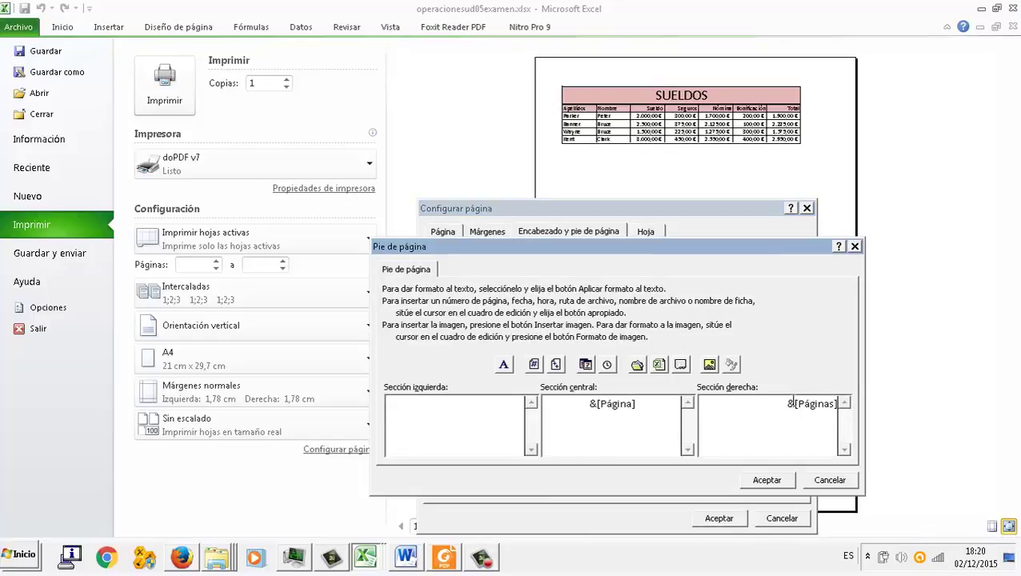
pyautogui.moveTo(792, 402); pyautogui.dragTo(862, 402)
pyautogui.press('Delete')
pyautogui.click(585, 365)
pyautogui.click(768, 480)
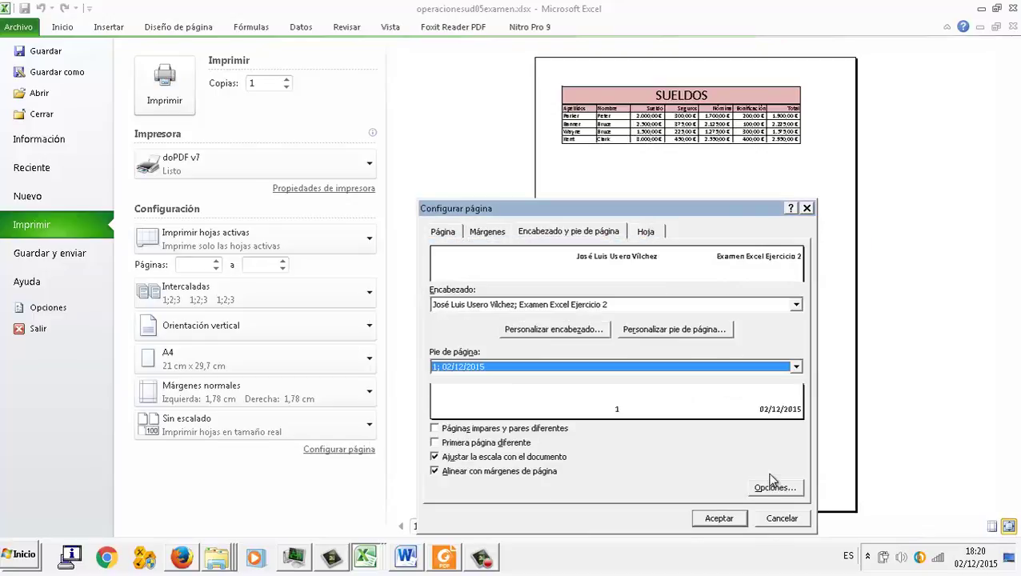
pyautogui.click(724, 519)
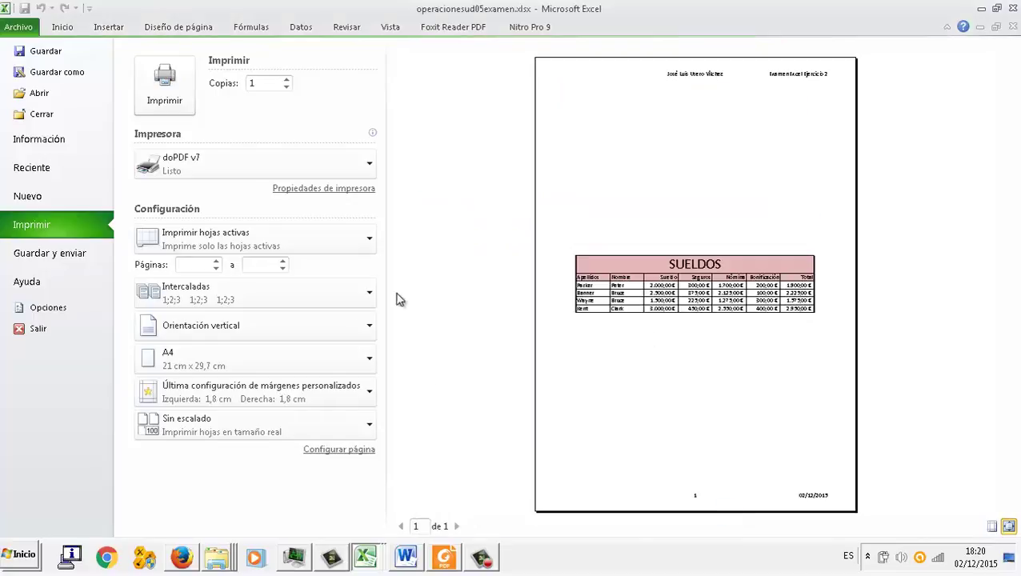
# Switch the page to landscape orientation and raise the print scale to 150%
pyautogui.click(356, 451)
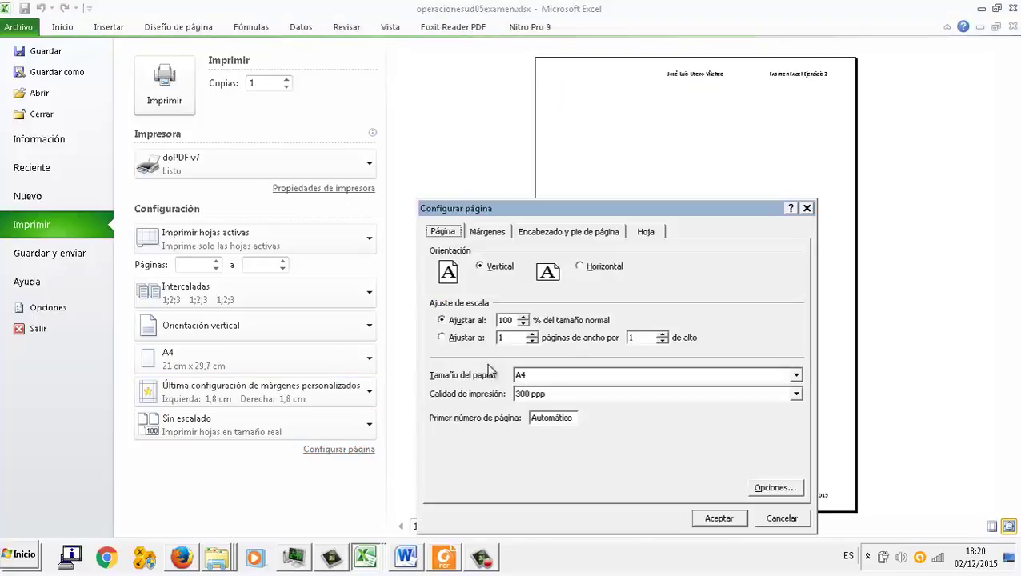
pyautogui.click(647, 233)
pyautogui.click(594, 233)
pyautogui.click(489, 232)
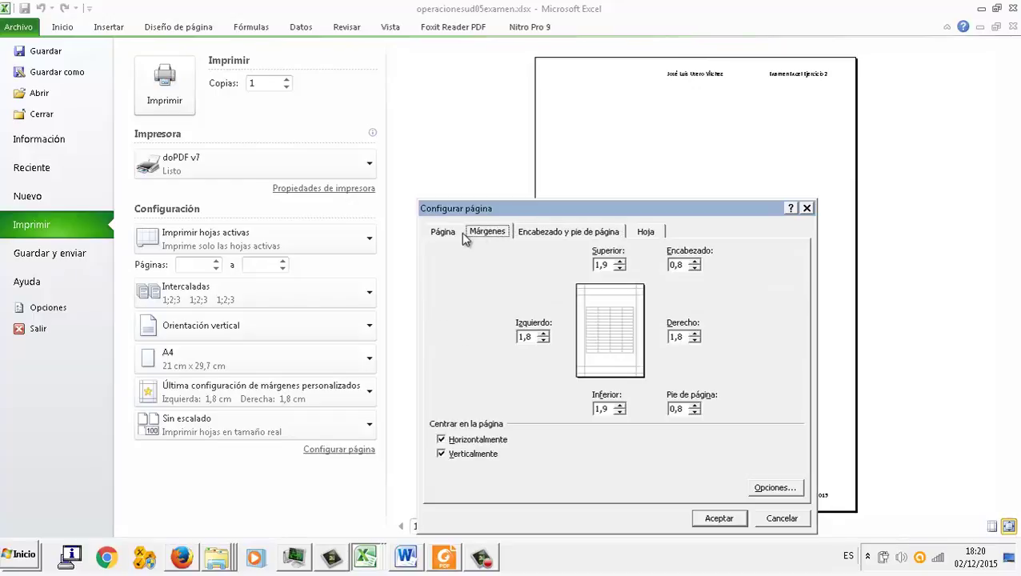
pyautogui.click(446, 232)
pyautogui.click(592, 268)
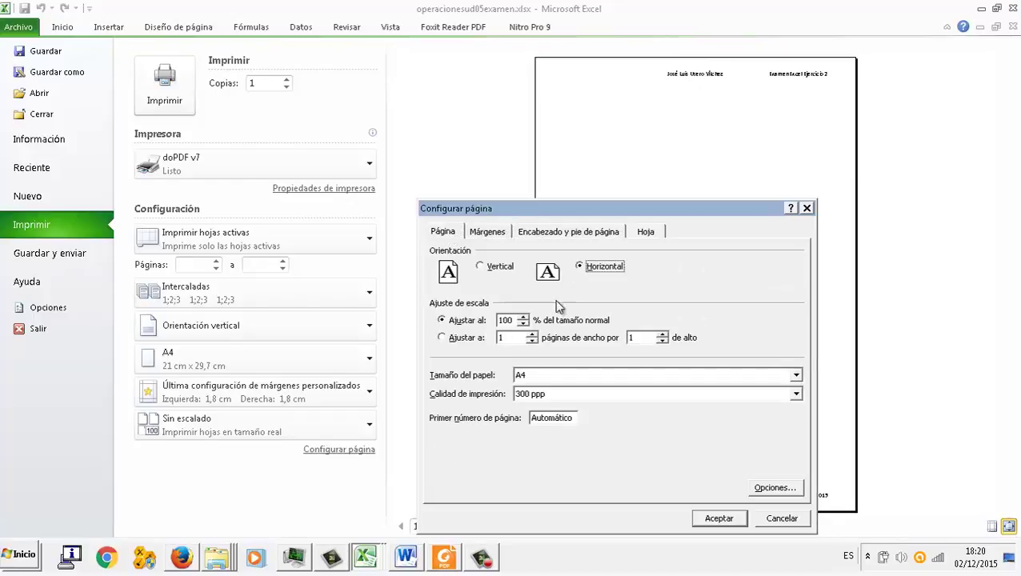
pyautogui.click(525, 317)
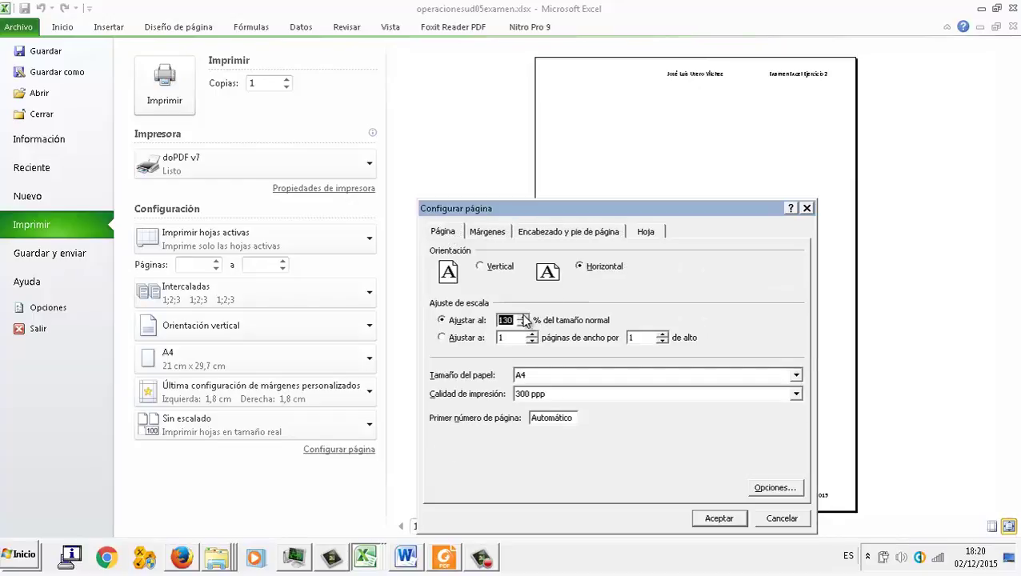
pyautogui.click(524, 316)
pyautogui.click(524, 317)
pyautogui.click(524, 317)
pyautogui.click(724, 519)
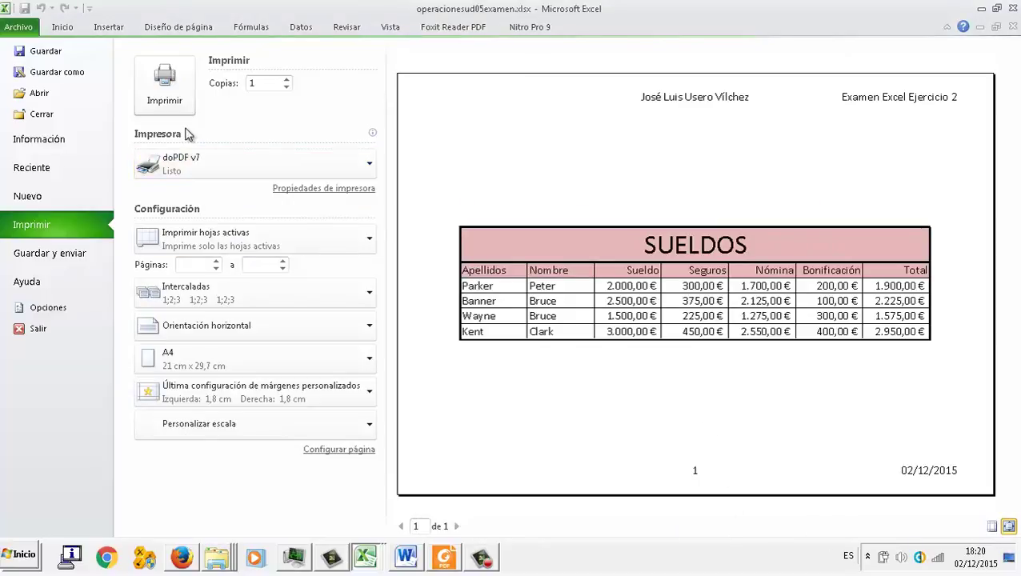
pyautogui.click(164, 84)
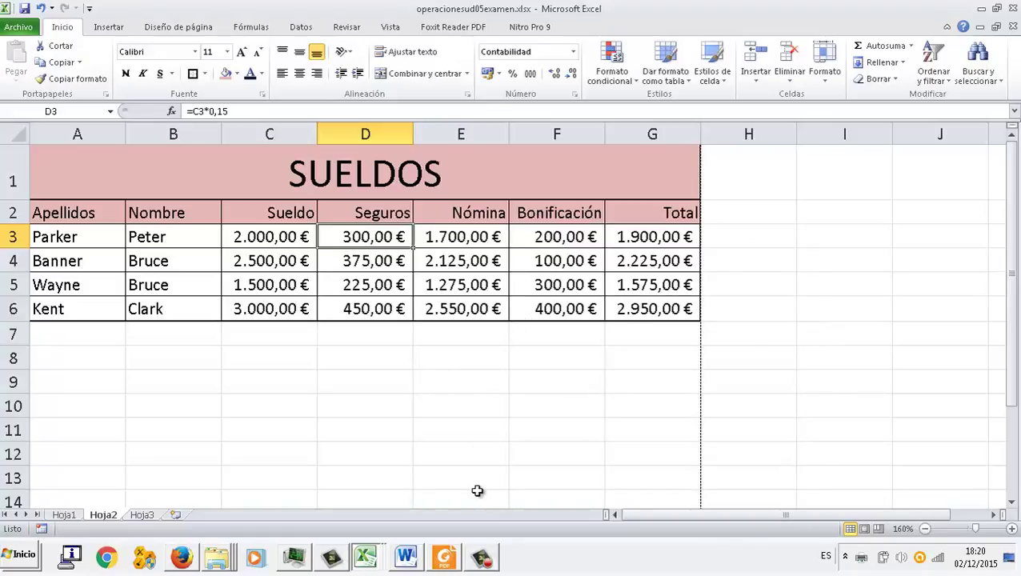
# Print the sheet to operacionesud05examen.pdf with doPDF and view it in Foxit Reader
pyautogui.scroll(-1, 449, 452)
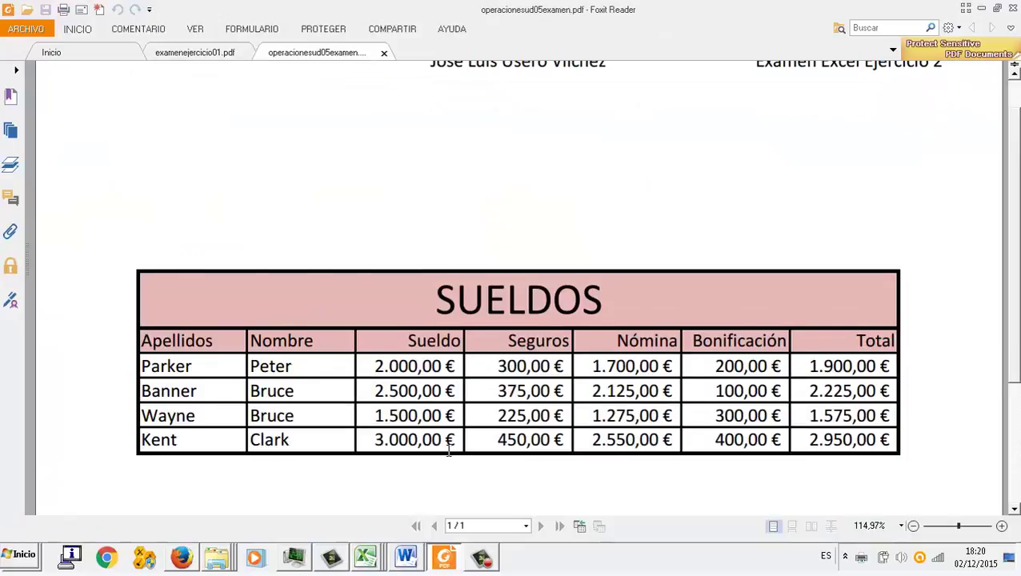
pyautogui.scroll(-2, 449, 453)
pyautogui.click(484, 559)
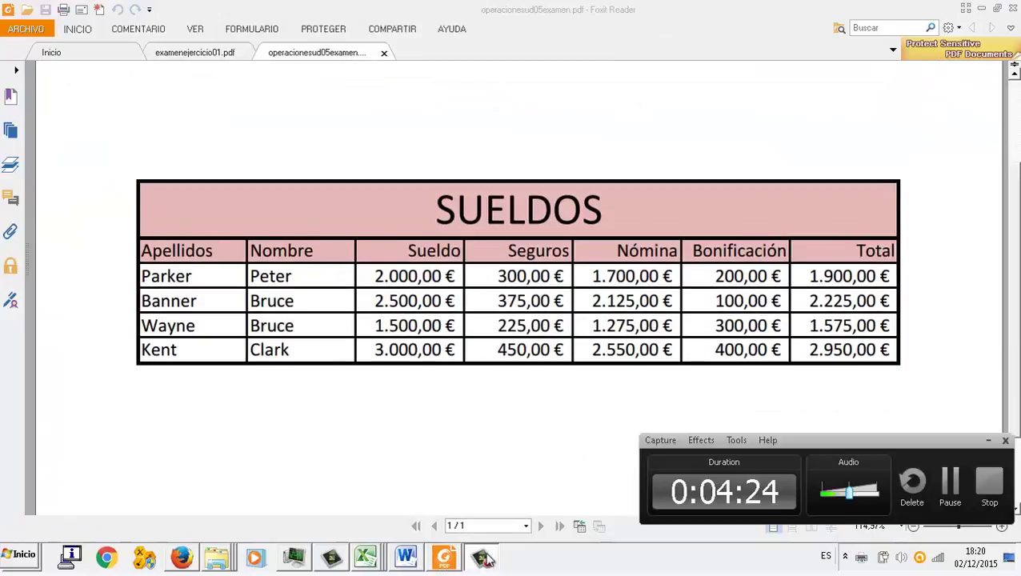